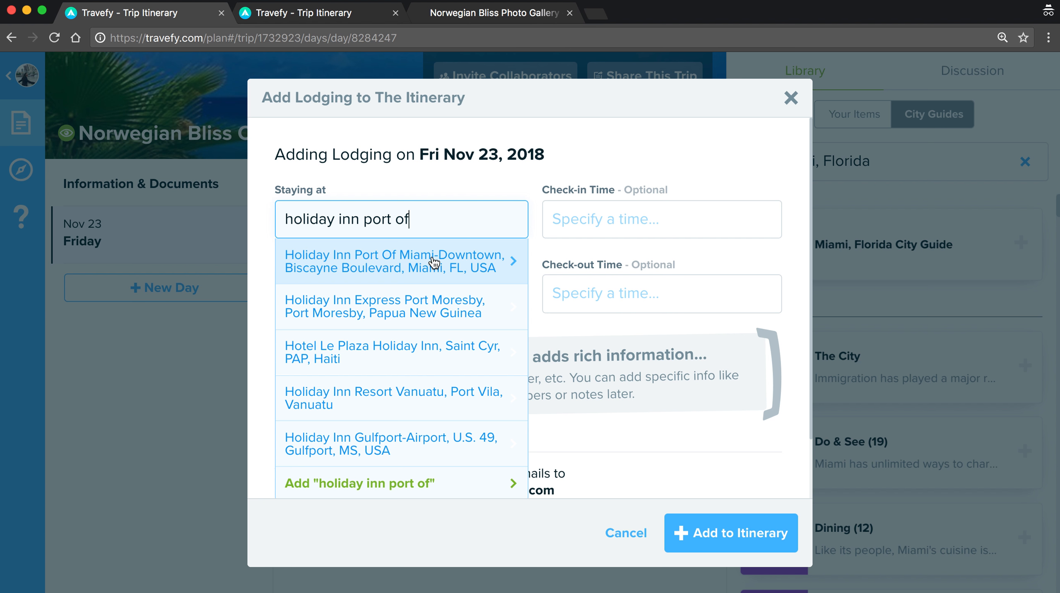
Add the Holiday Inn Port Of Miami-Downtown stay (Nov 23–24), then go to Saturday Nov 24.
left_click(434, 263)
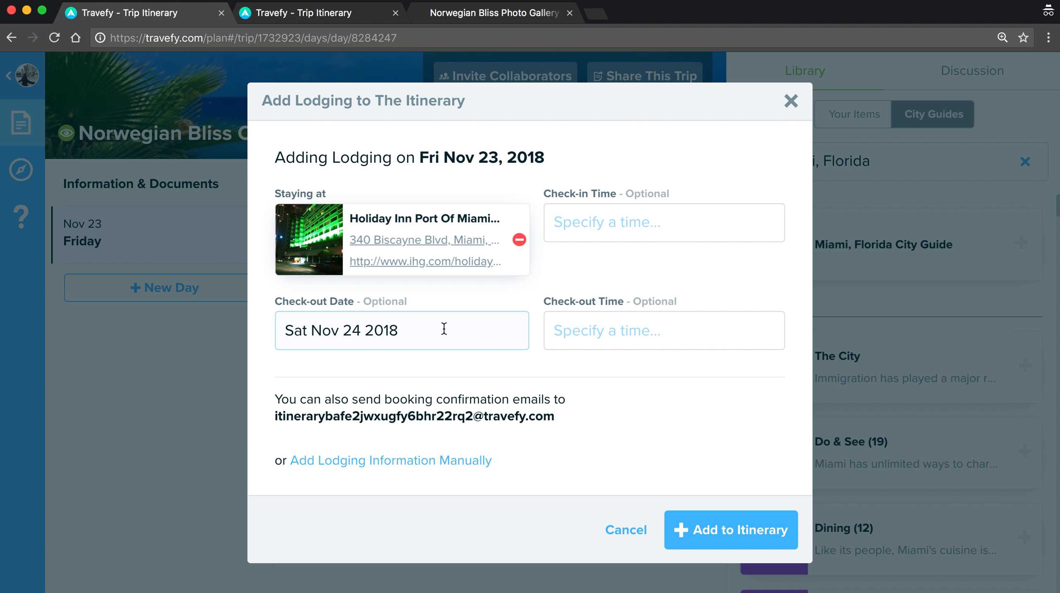
left_click(719, 543)
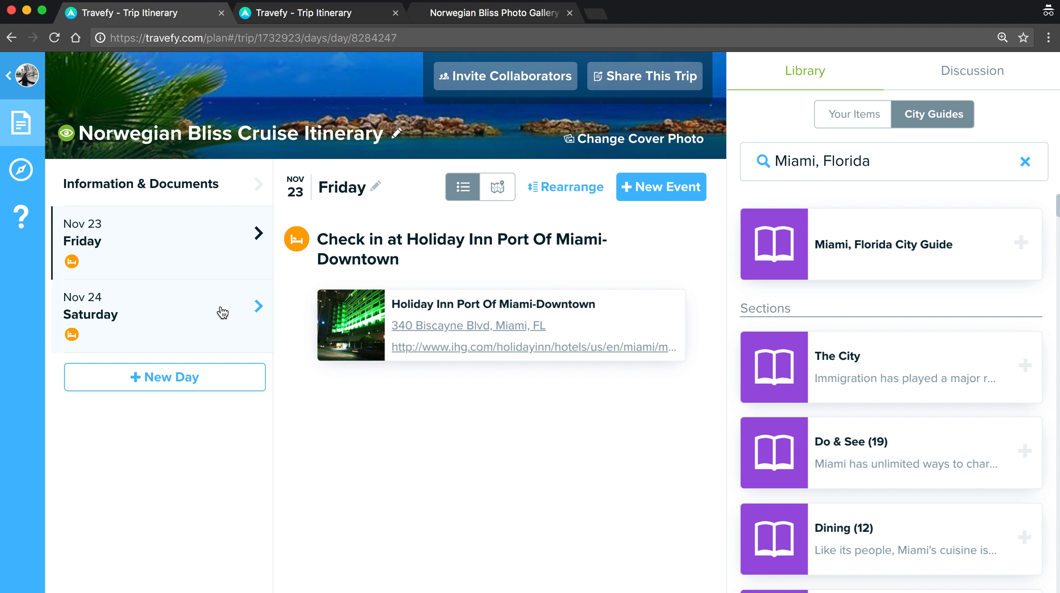
left_click(224, 317)
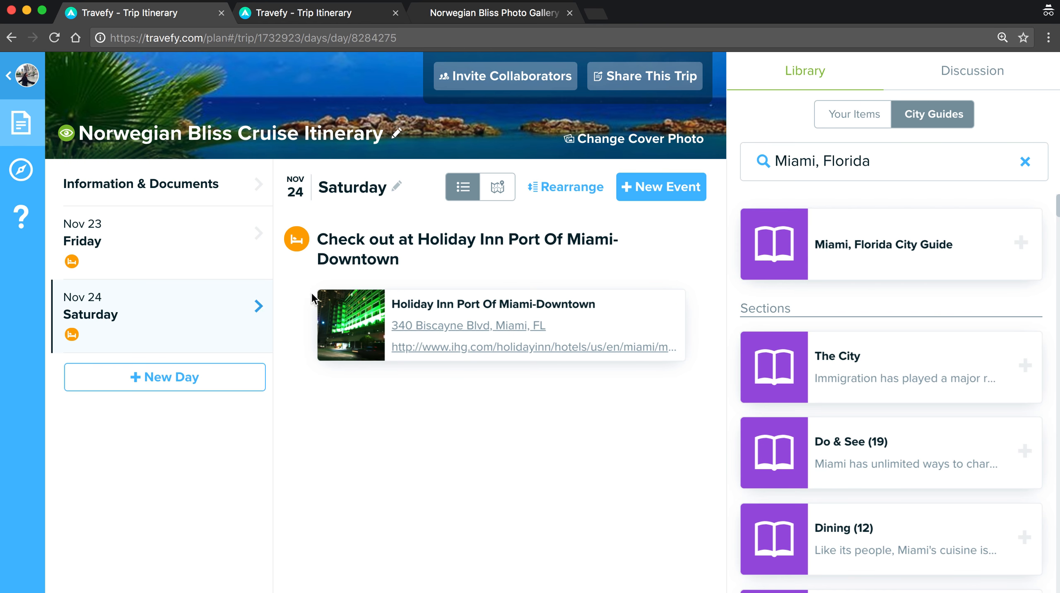
Start a cruise event with Norwegian Cruise Line as the line and Norwegian Bliss as the ship.
left_click(645, 188)
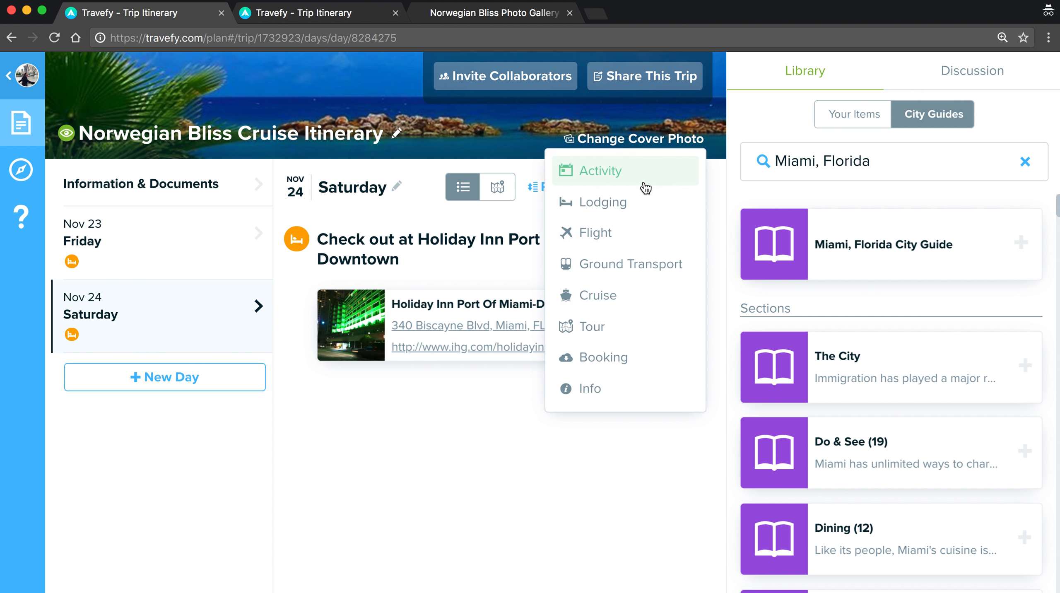
left_click(652, 299)
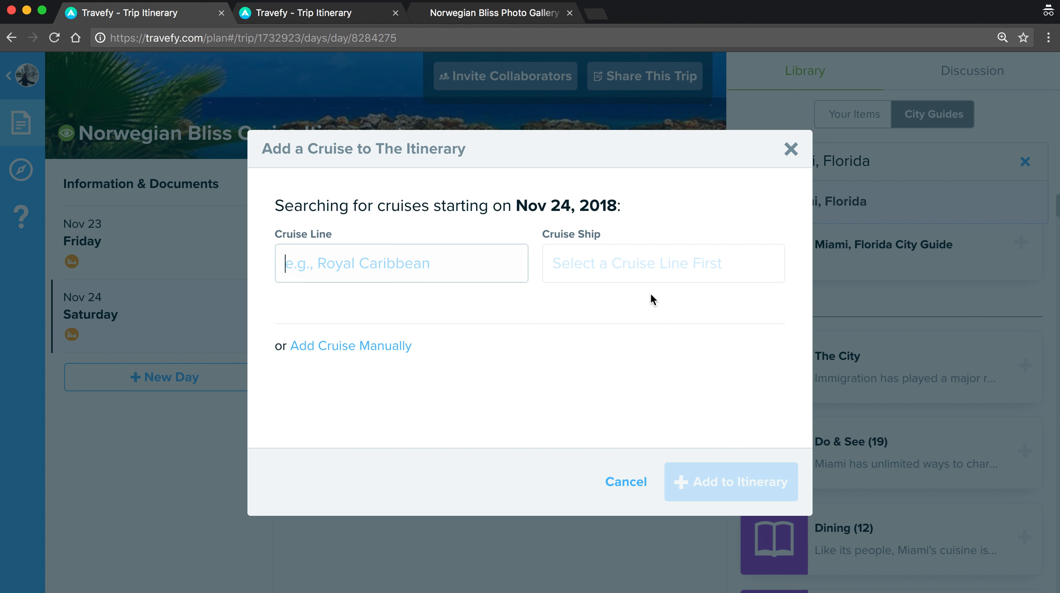
left_click(476, 265)
scroll(471, 353, "down", 5)
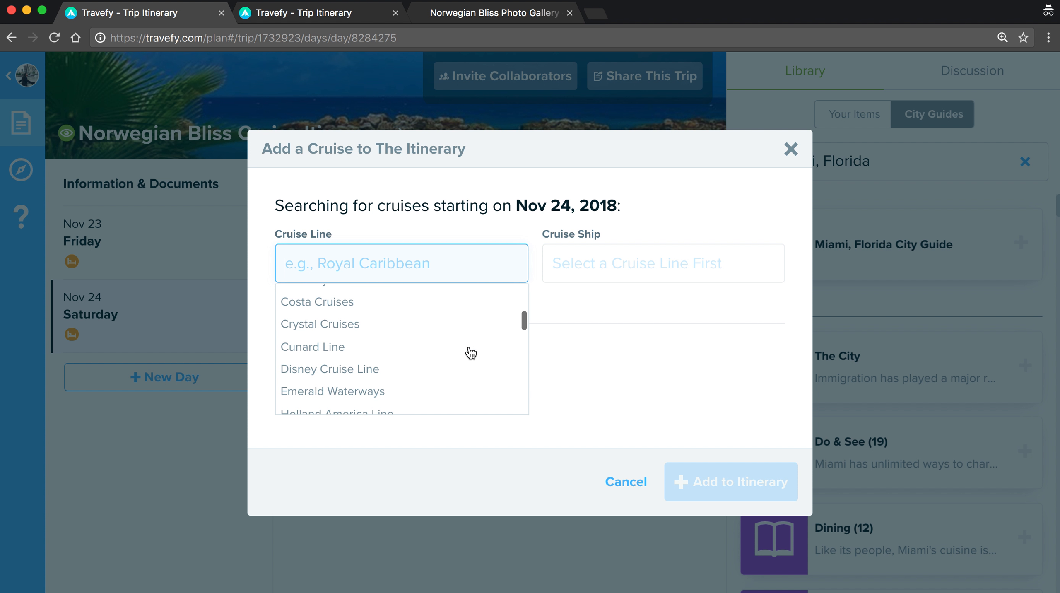
scroll(472, 352, "down", 8)
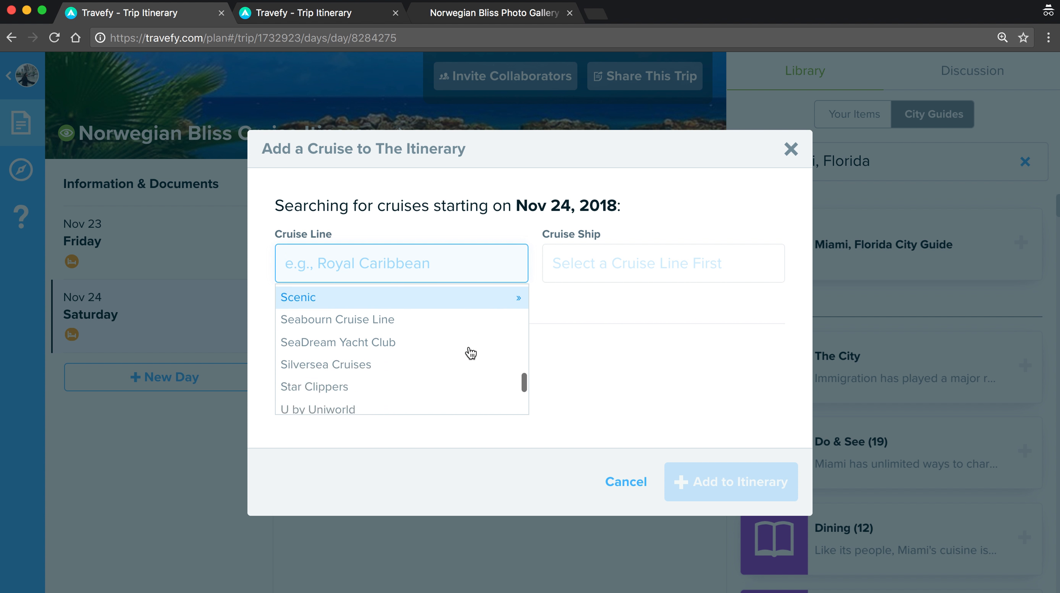
scroll(469, 352, "up", 10)
left_click(435, 250)
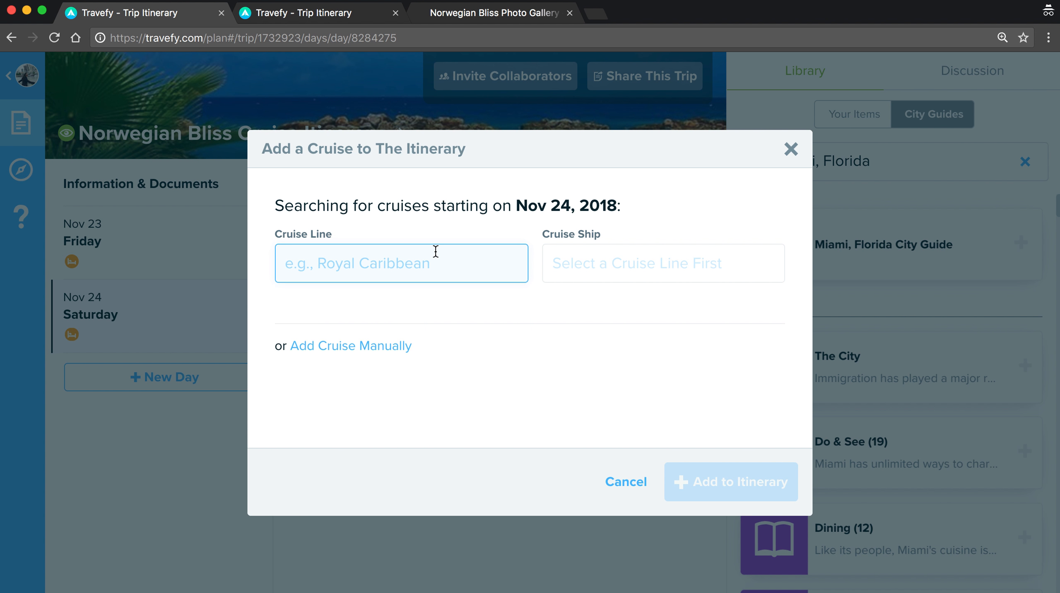
type("nor")
key("Return")
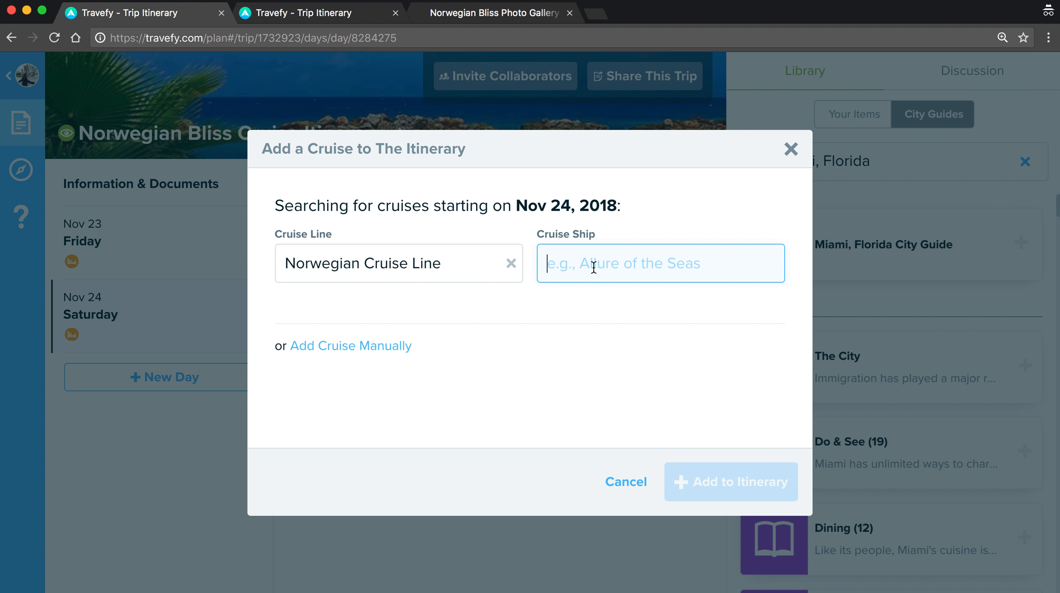
type("bl")
left_click(572, 297)
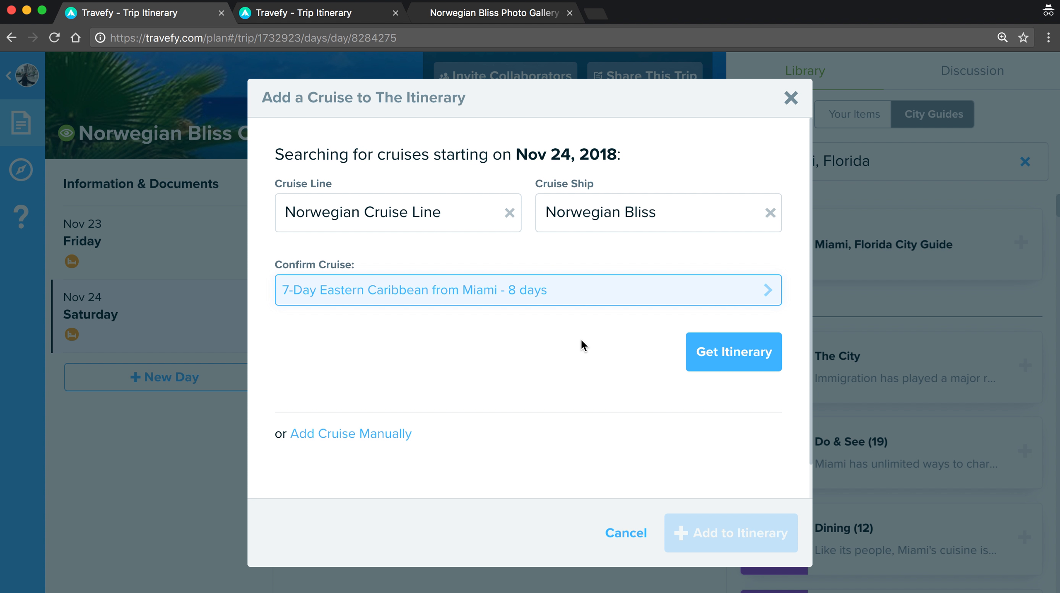
Fetch the 7-Day Eastern Caribbean itinerary and add its Nov 24–Dec 1 days to the trip.
left_click(707, 358)
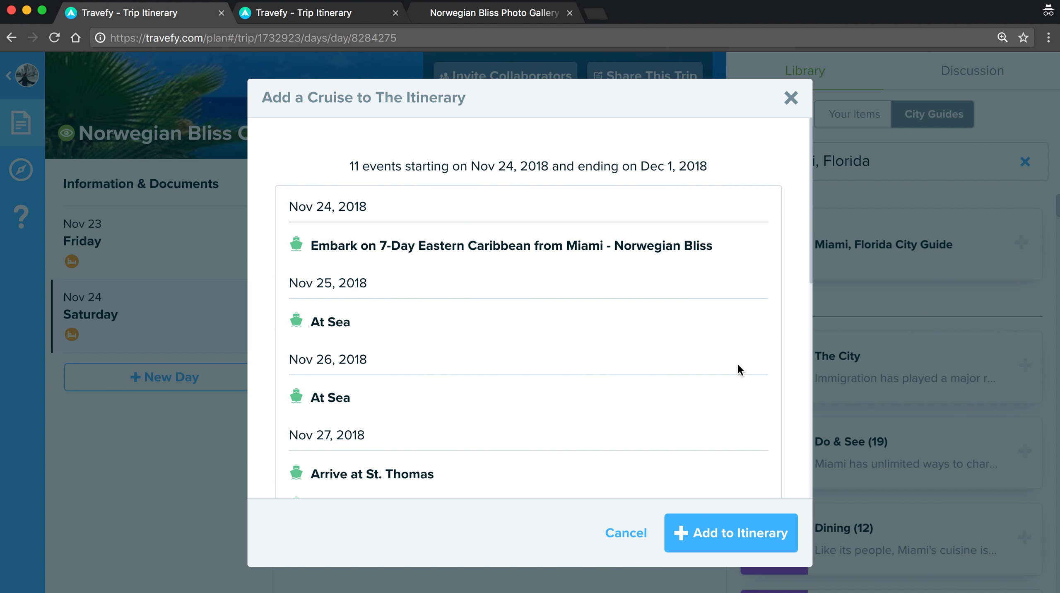
scroll(737, 366, "down", 5)
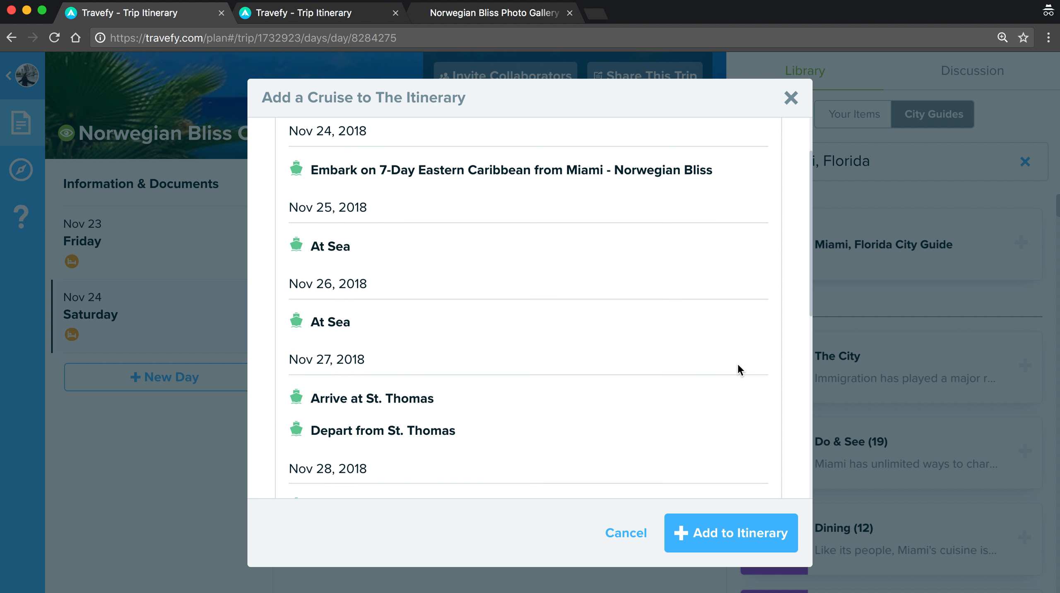
scroll(738, 365, "down", 7)
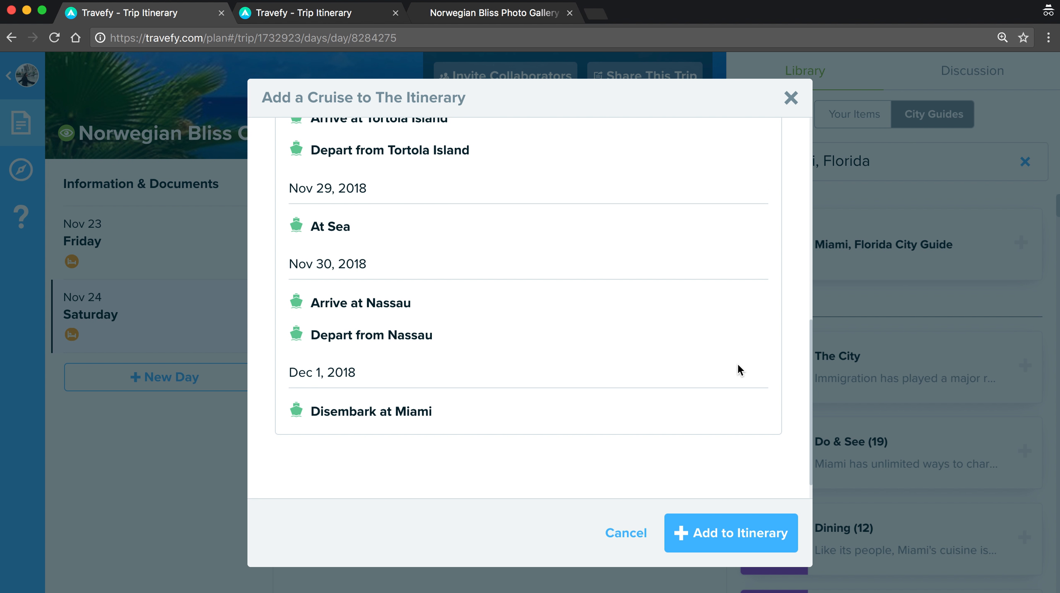
left_click(722, 535)
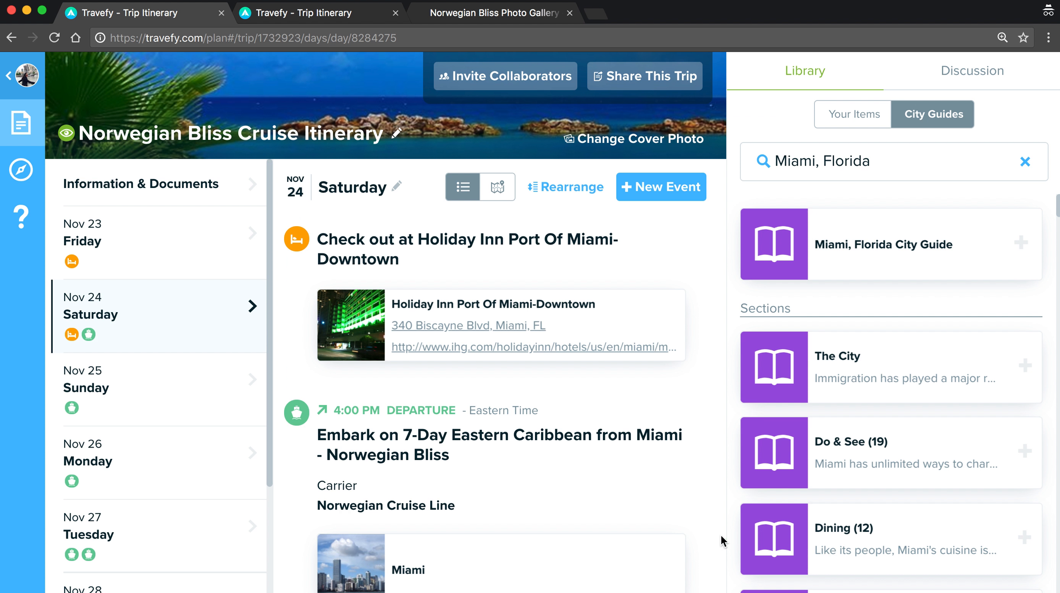
Review cruise days Nov 25–30, return to Nov 24, then bring up the ShoreTrips Booking trip.
scroll(393, 323, "down", 2)
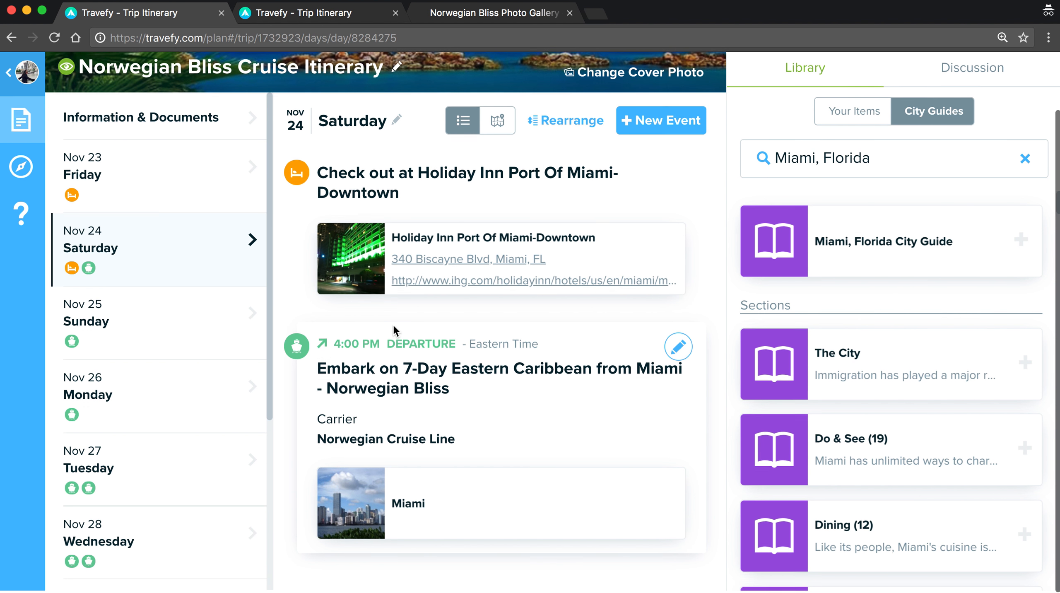
left_click(253, 340)
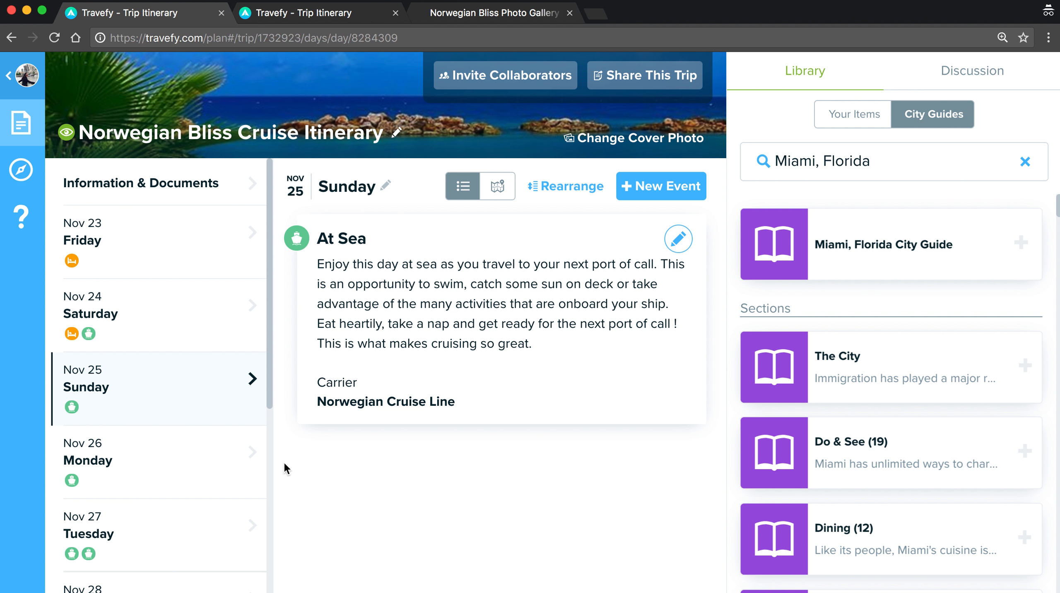
left_click(202, 493)
left_click(203, 534)
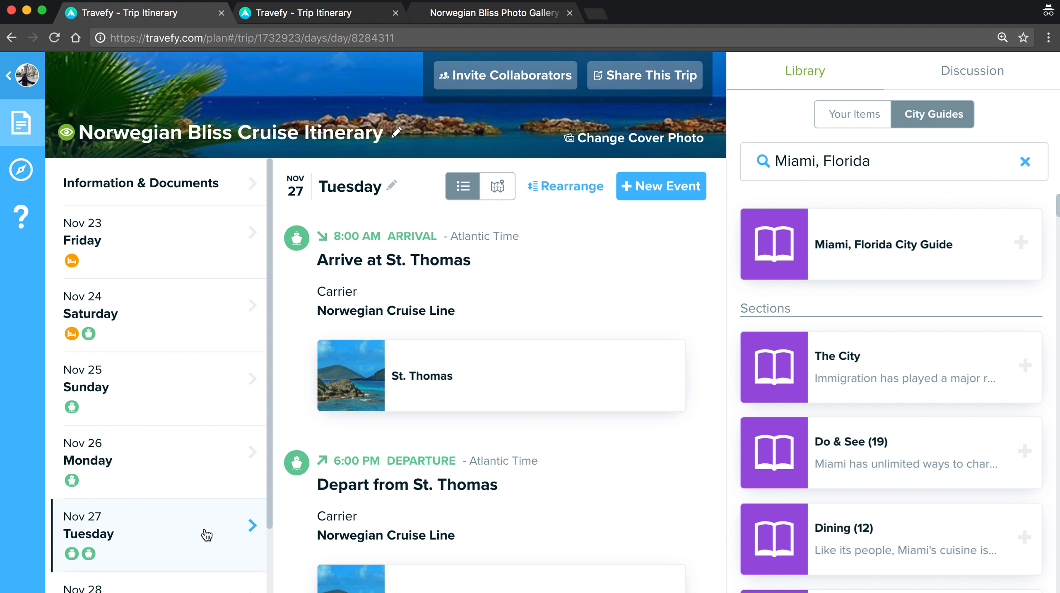
left_click(209, 482)
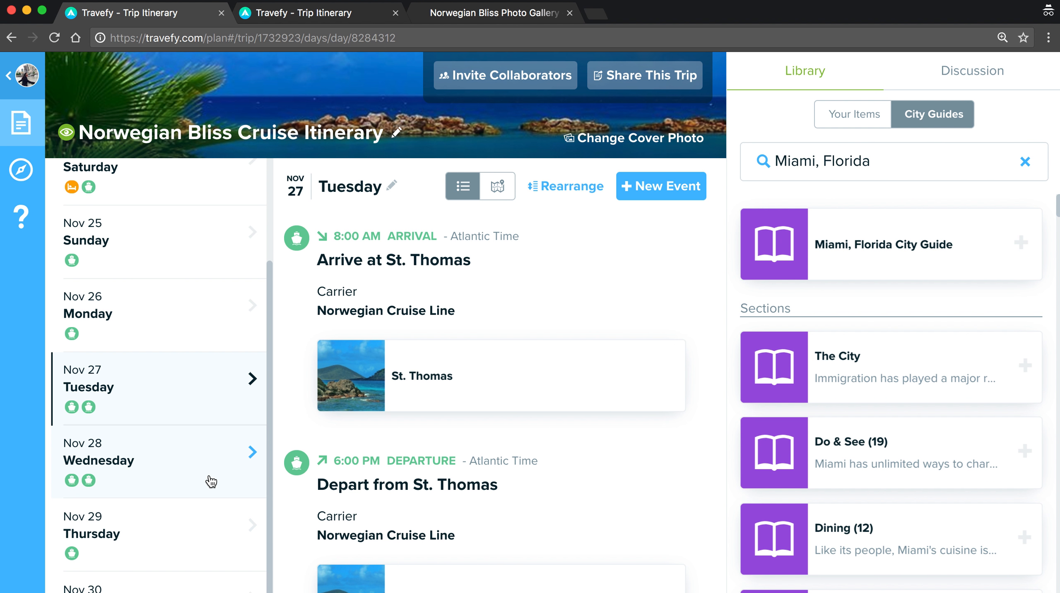
left_click(216, 516)
left_click(216, 516)
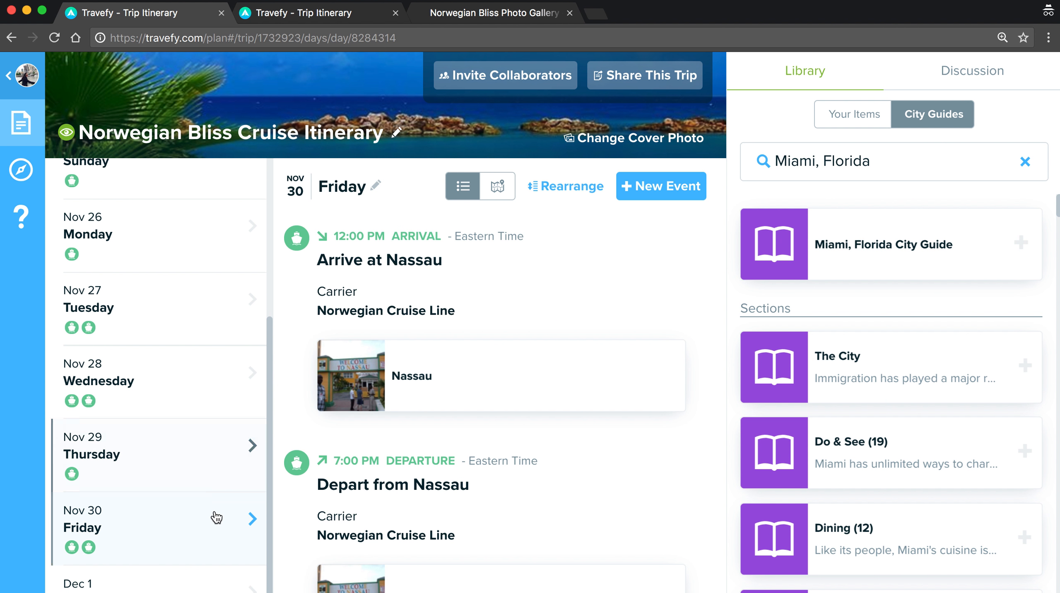
left_click(226, 317)
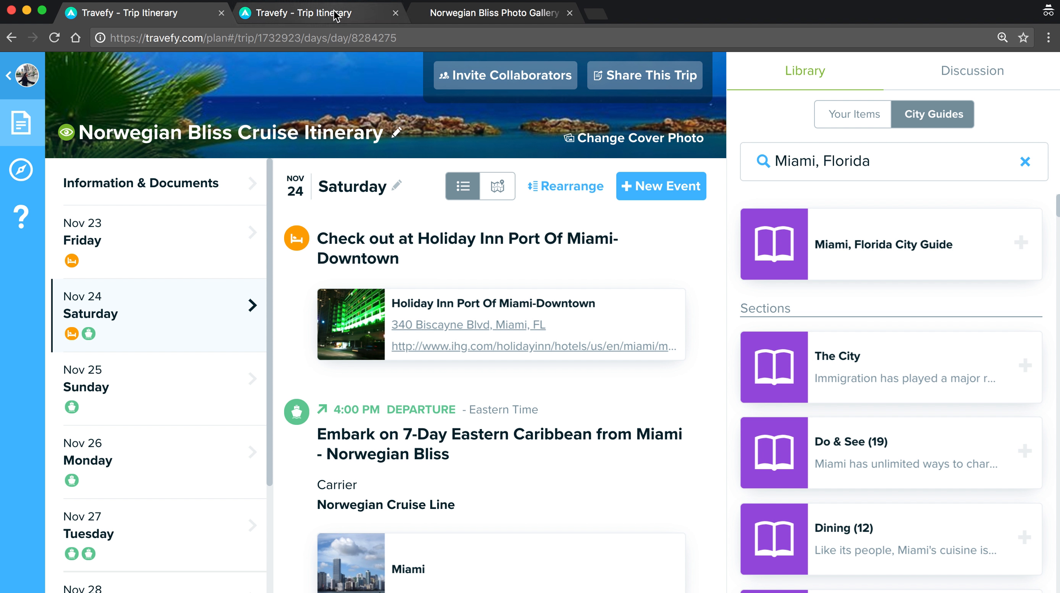
left_click(323, 14)
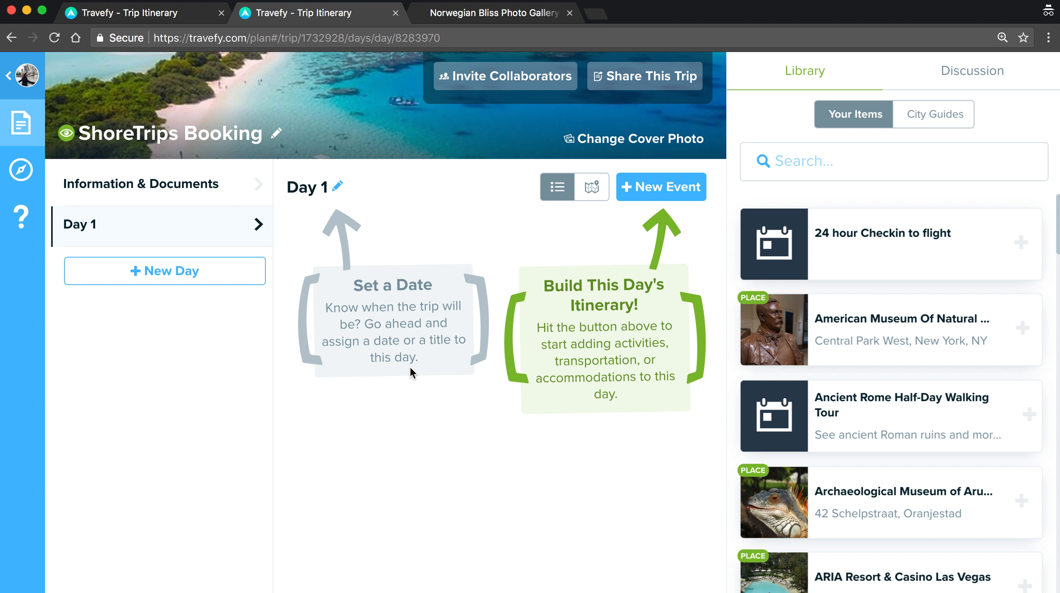
Import the ShoreTrips booking via saved link ID and pasted booking number into the itinerary.
left_click(649, 194)
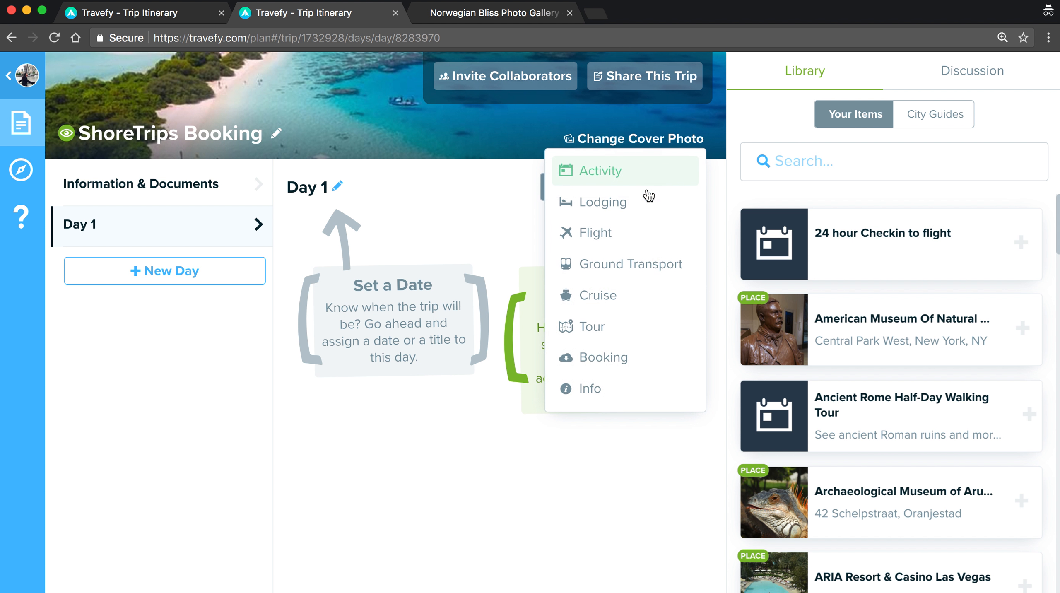
left_click(623, 366)
left_click(526, 287)
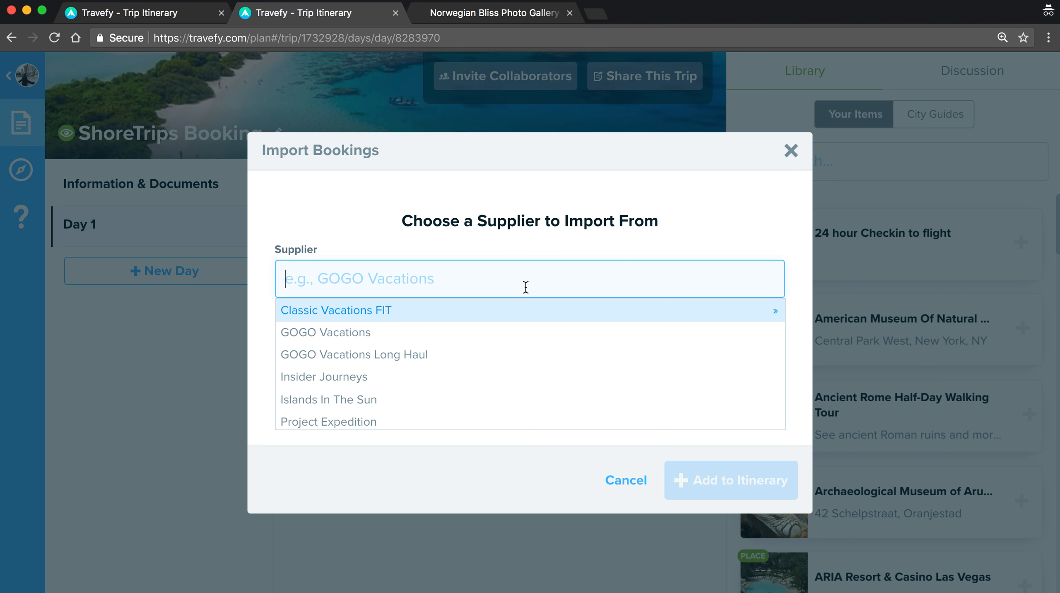
type("shore")
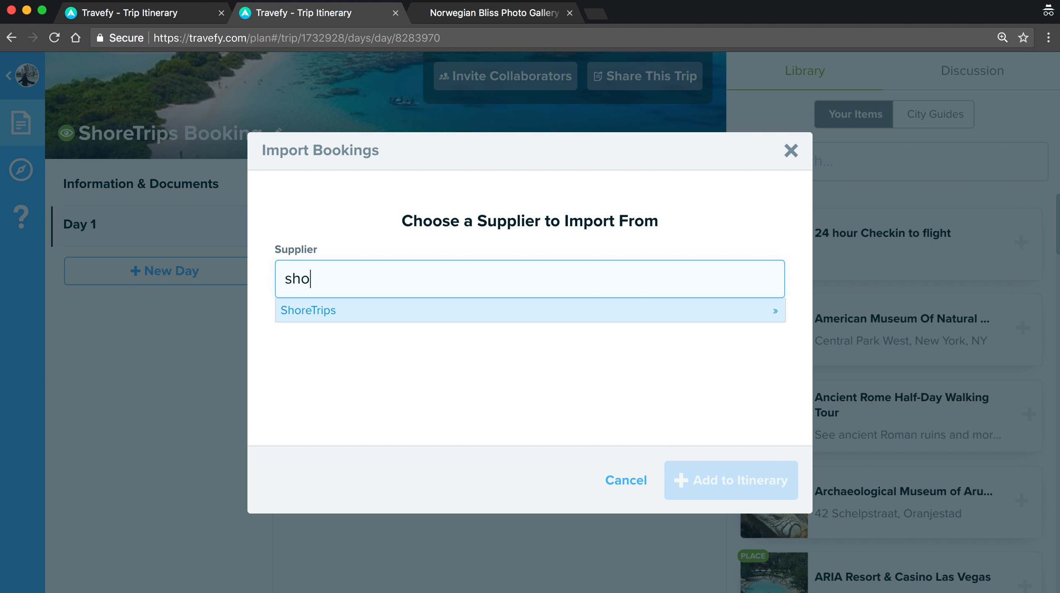
left_click(499, 313)
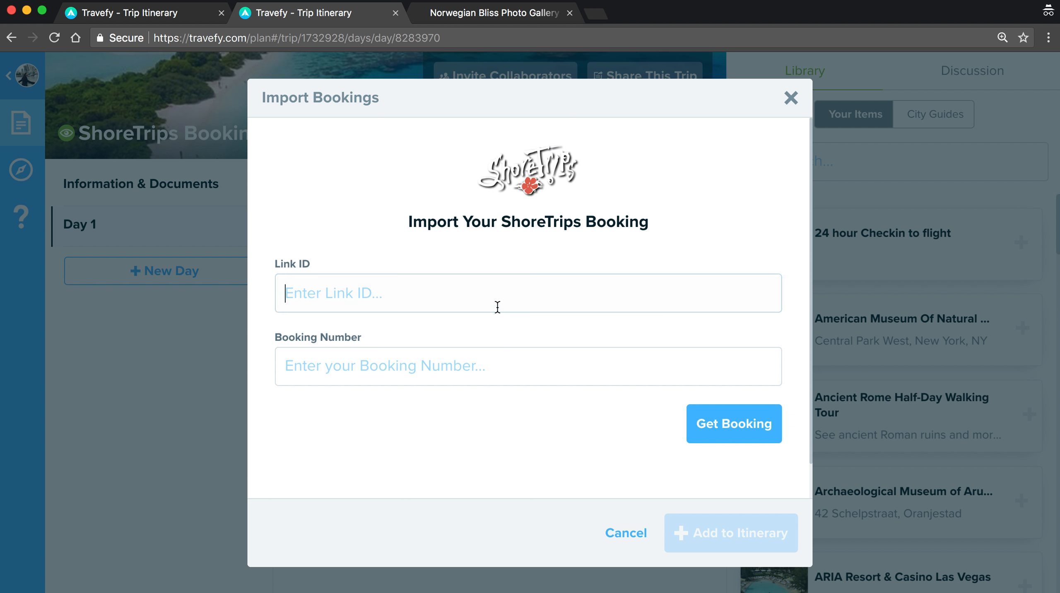
left_click(498, 307)
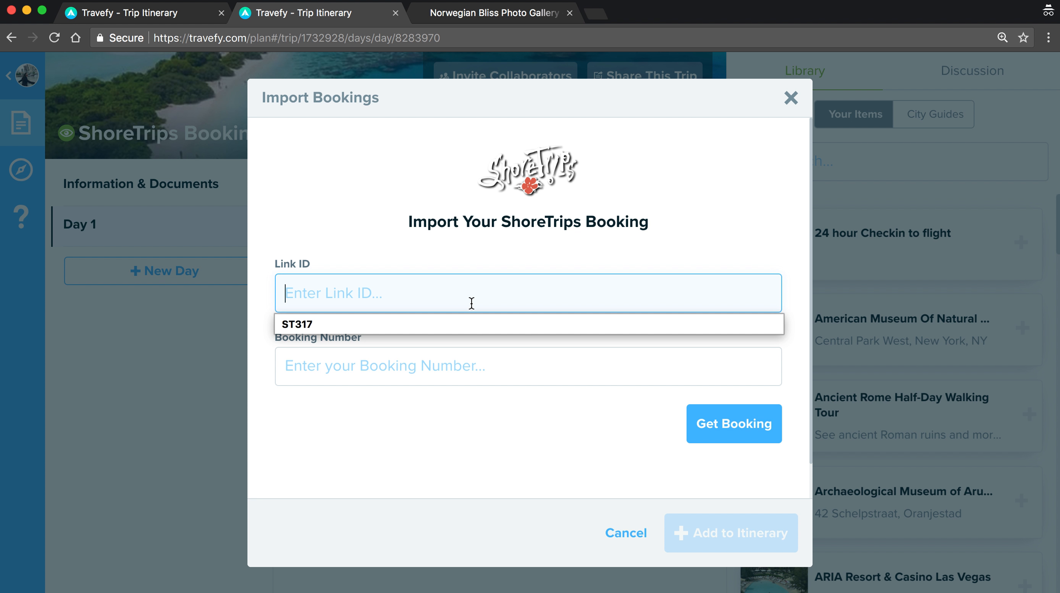
left_click(445, 323)
left_click(434, 363)
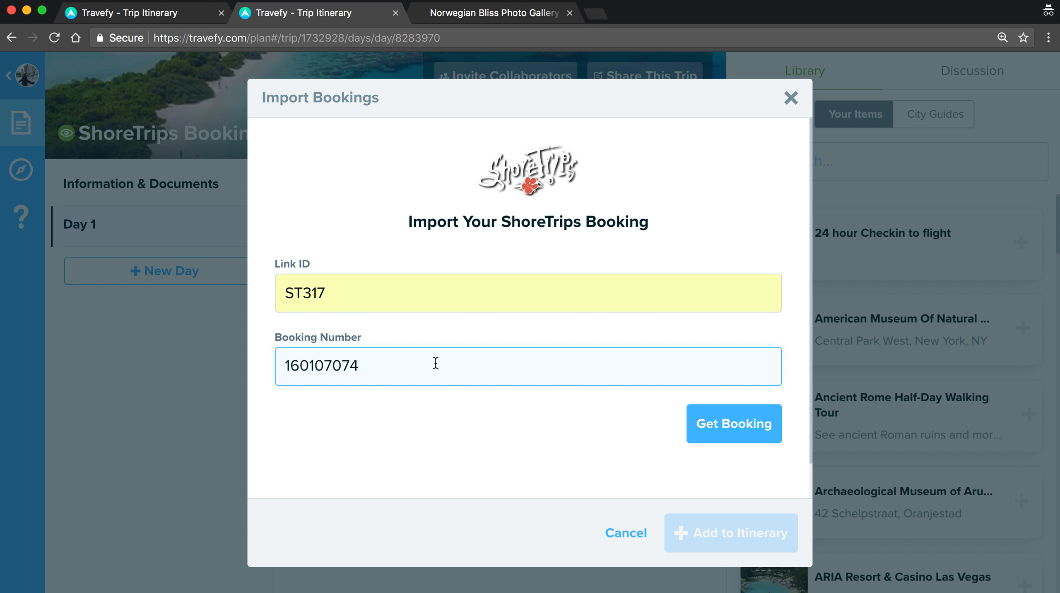
left_click(731, 421)
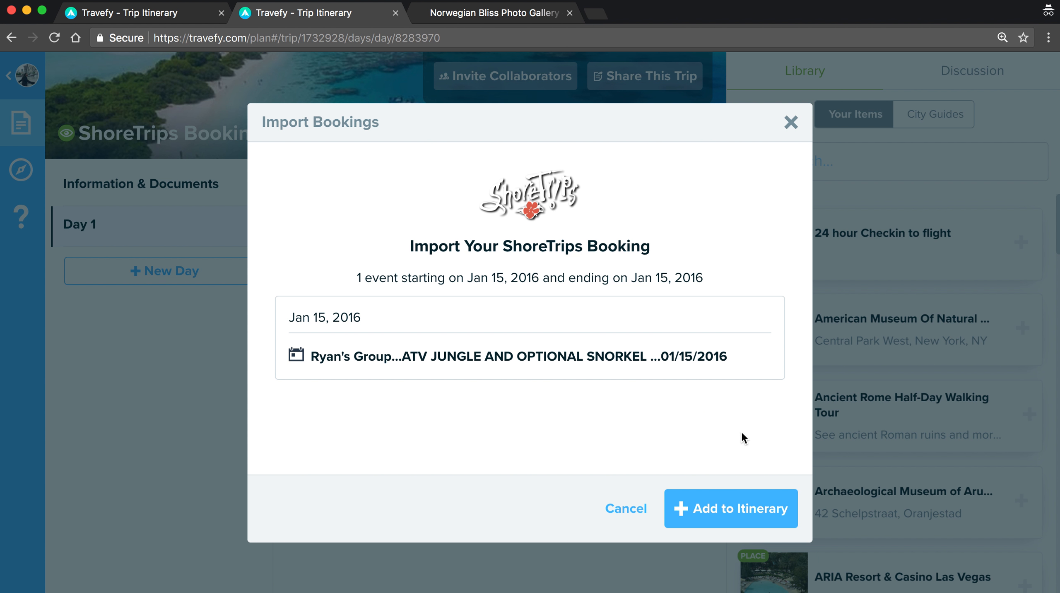
left_click(738, 498)
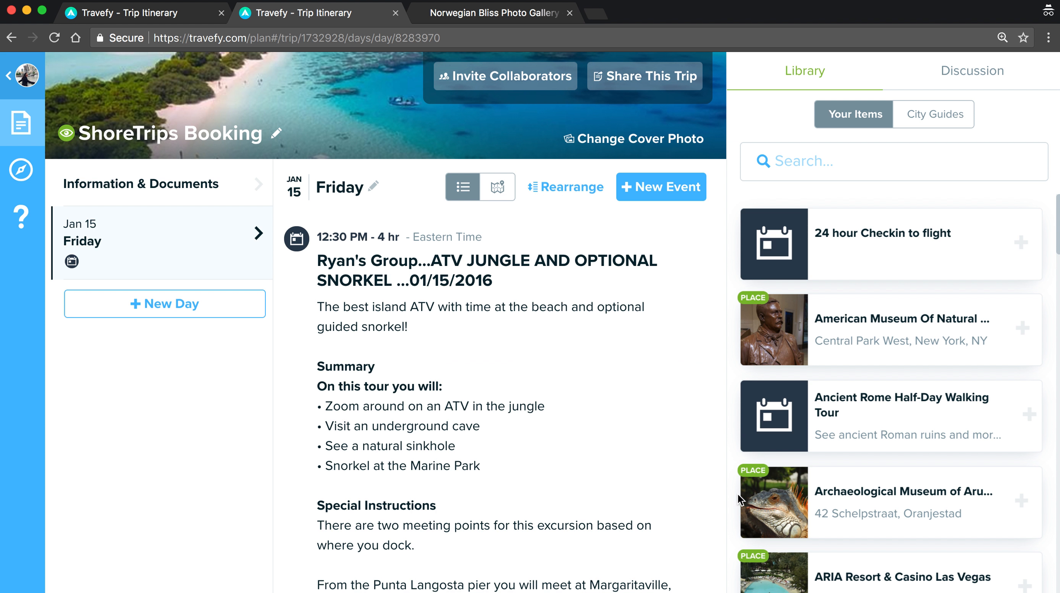
scroll(566, 435, "down", 5)
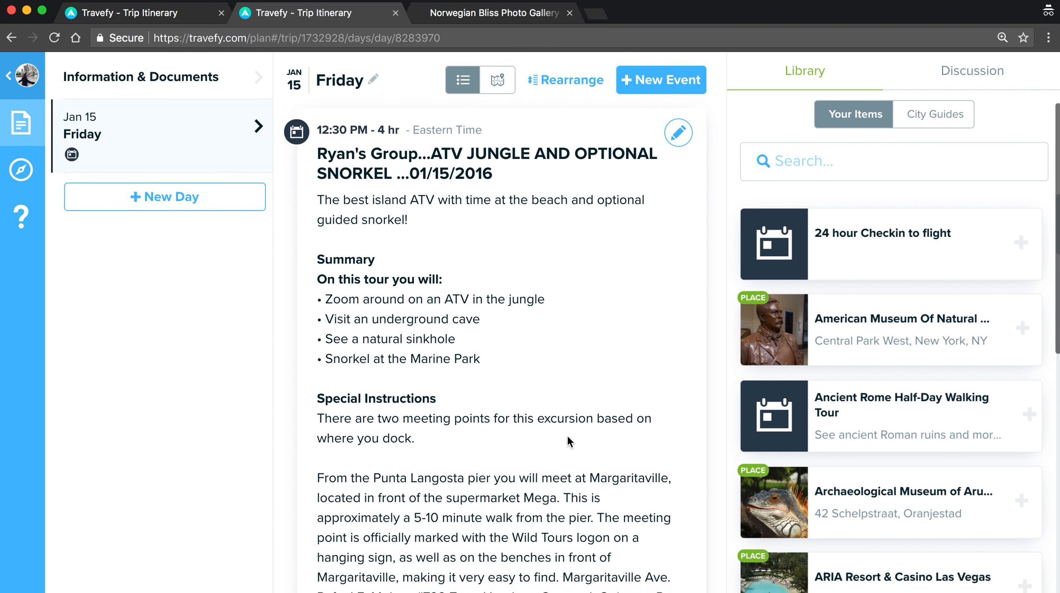
scroll(566, 434, "down", 4)
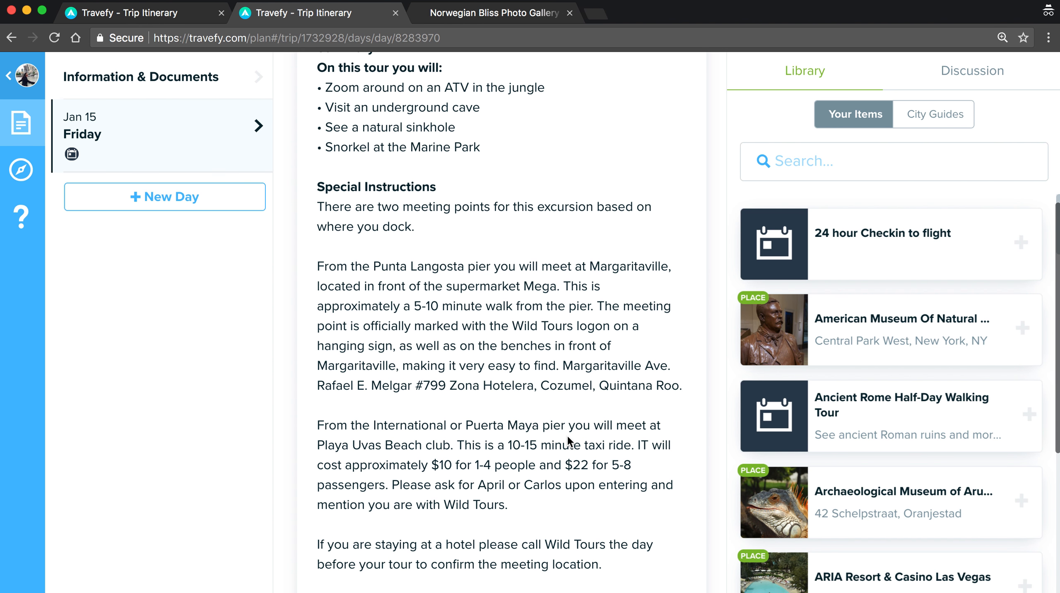
scroll(566, 434, "up", 10)
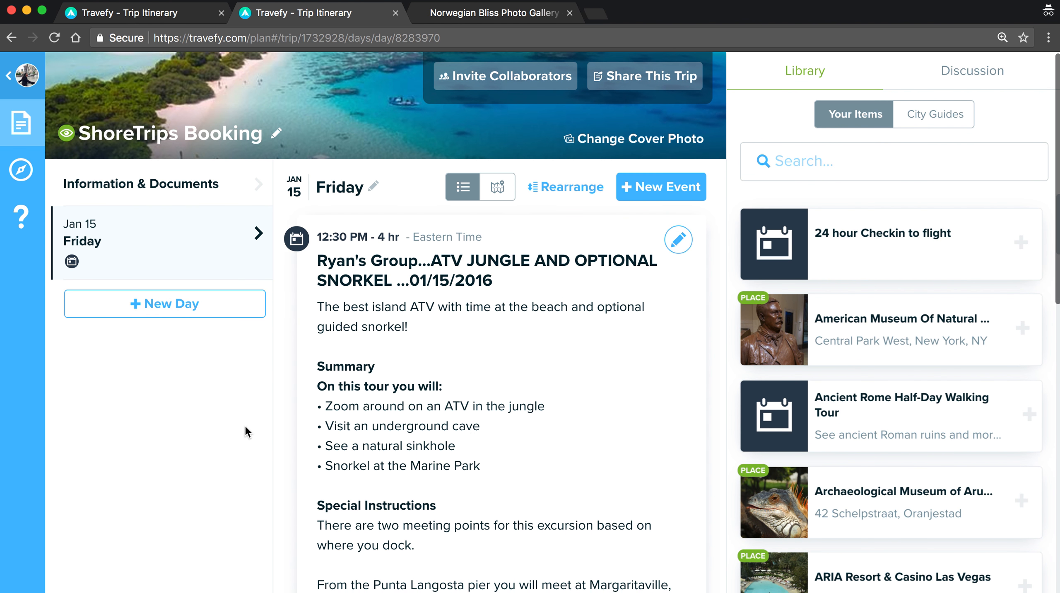
Check the cruise itinerary's Nov 24 day, then move to the Norwegian Bliss Photo Gallery page.
left_click(180, 18)
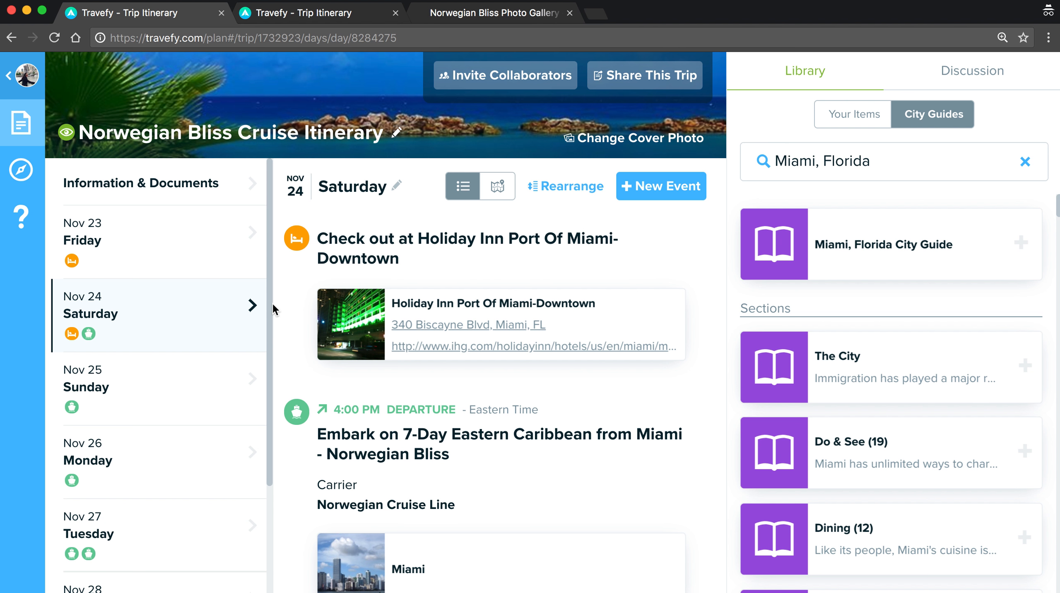
scroll(678, 454, "down", 2)
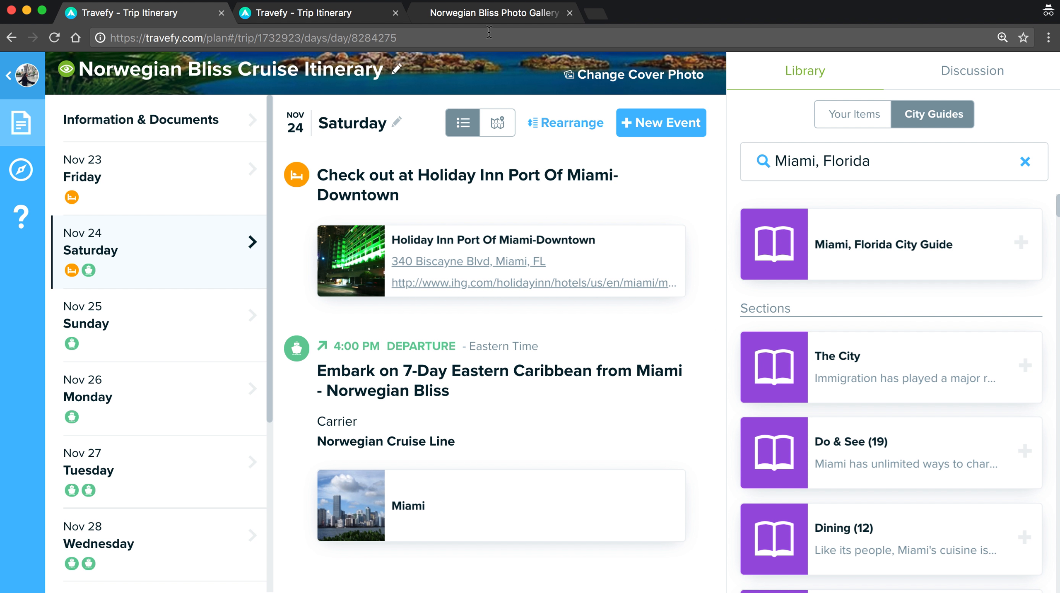
left_click(501, 13)
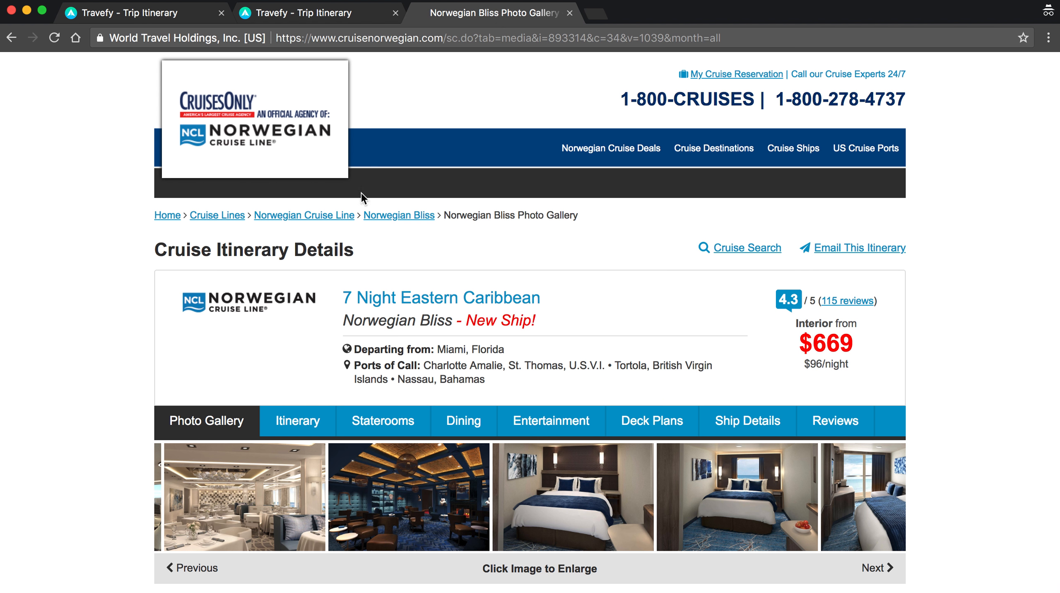
Copy the Norwegian Bliss gallery page URL and return to the cruise itinerary.
left_click(517, 37)
key("super+c")
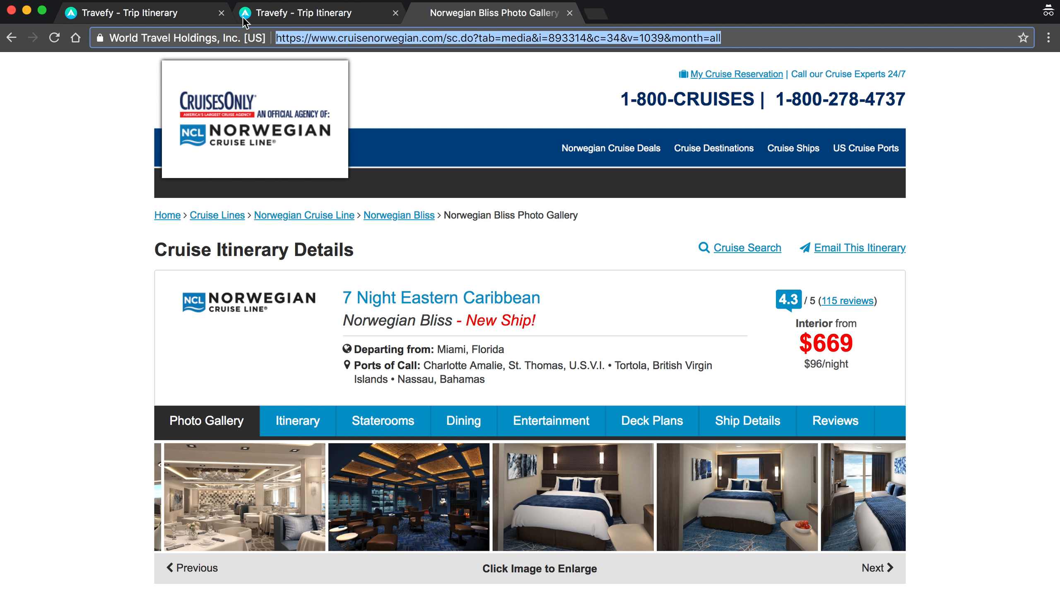
left_click(184, 13)
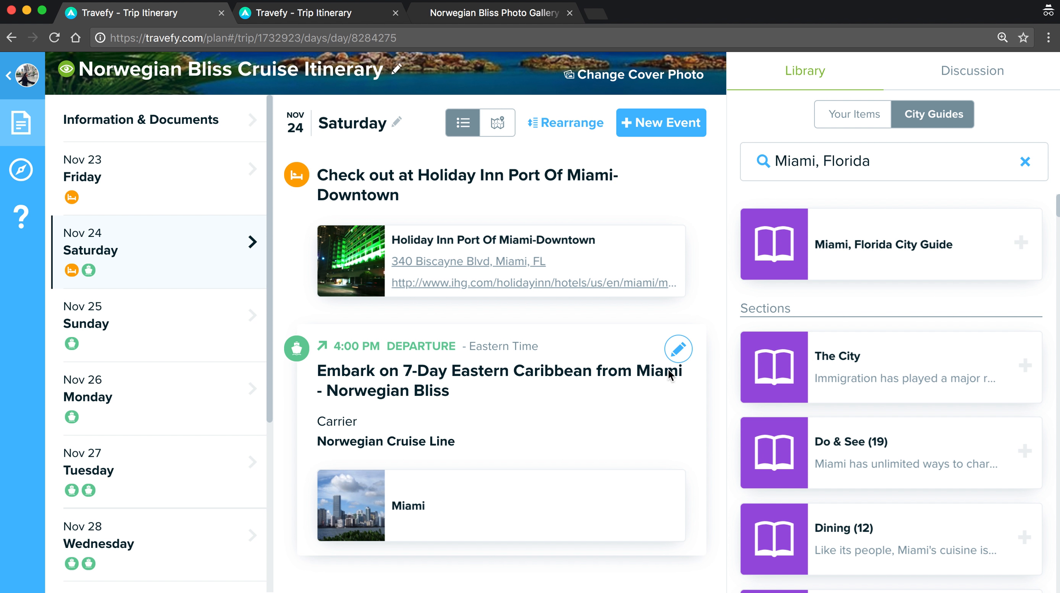
Edit the Miami embarkation event and load photos from the pasted gallery website address.
mouse_move(621, 524)
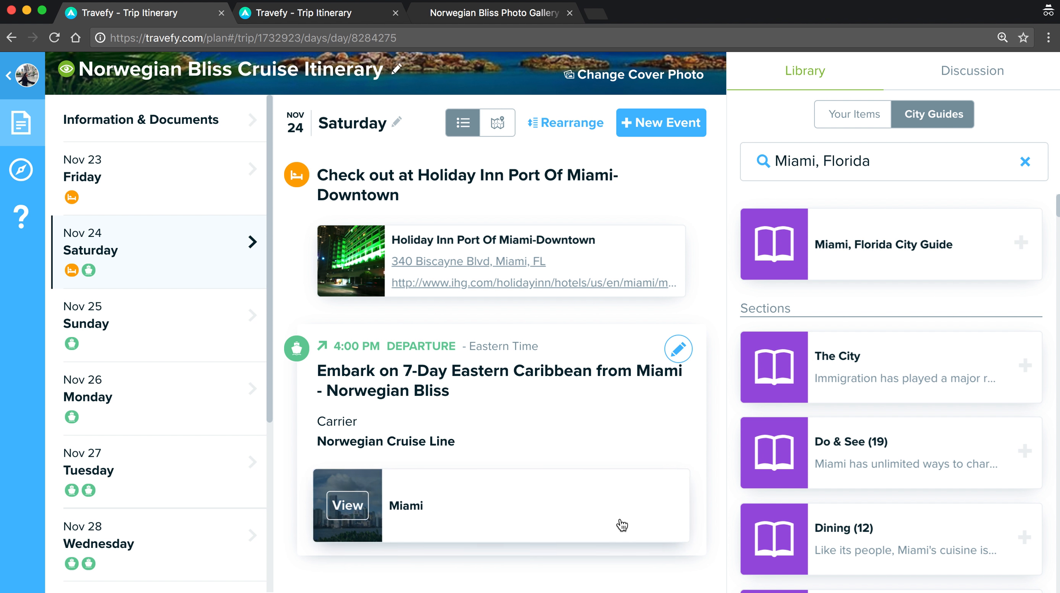
left_click(681, 356)
scroll(681, 353, "down", 2)
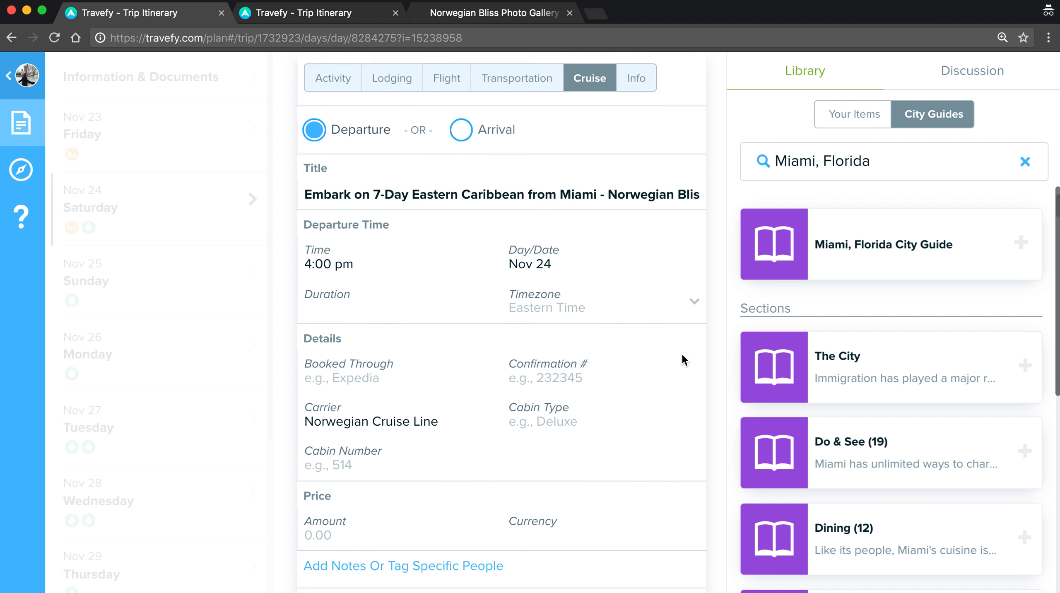
scroll(682, 354, "down", 5)
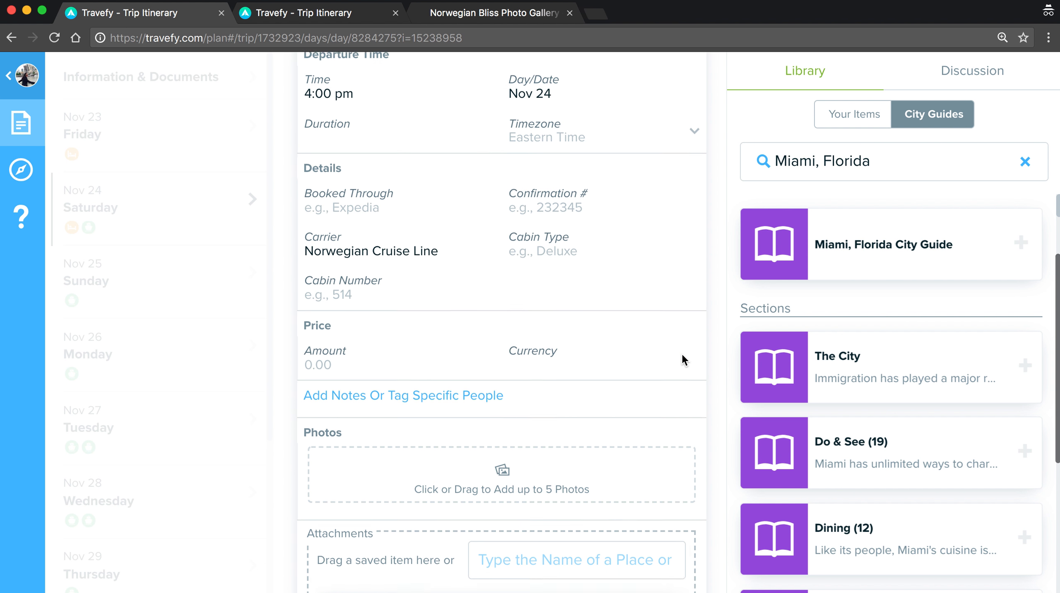
scroll(681, 357, "down", 1)
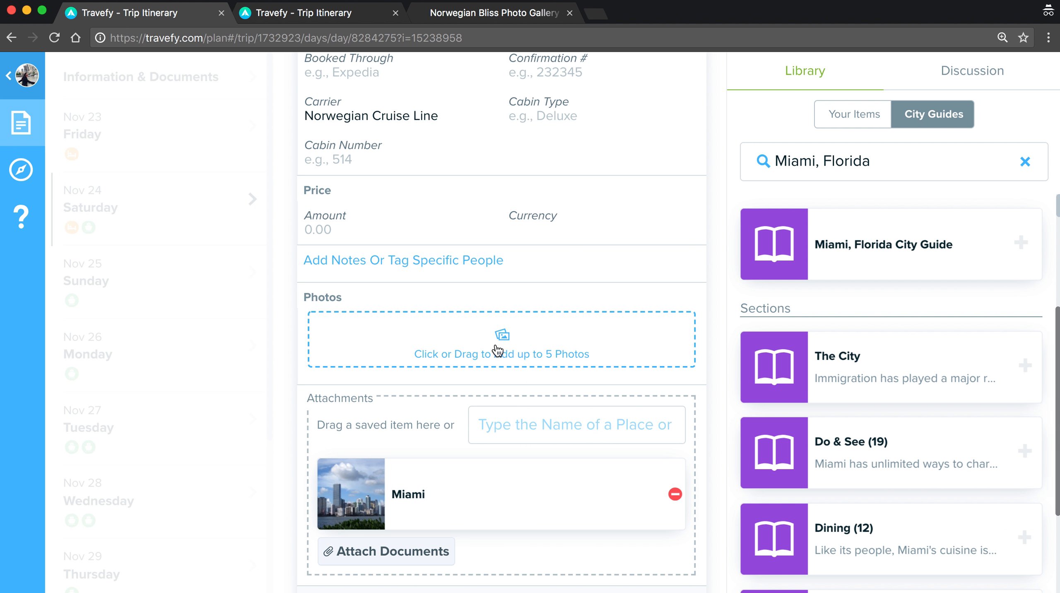
left_click(528, 354)
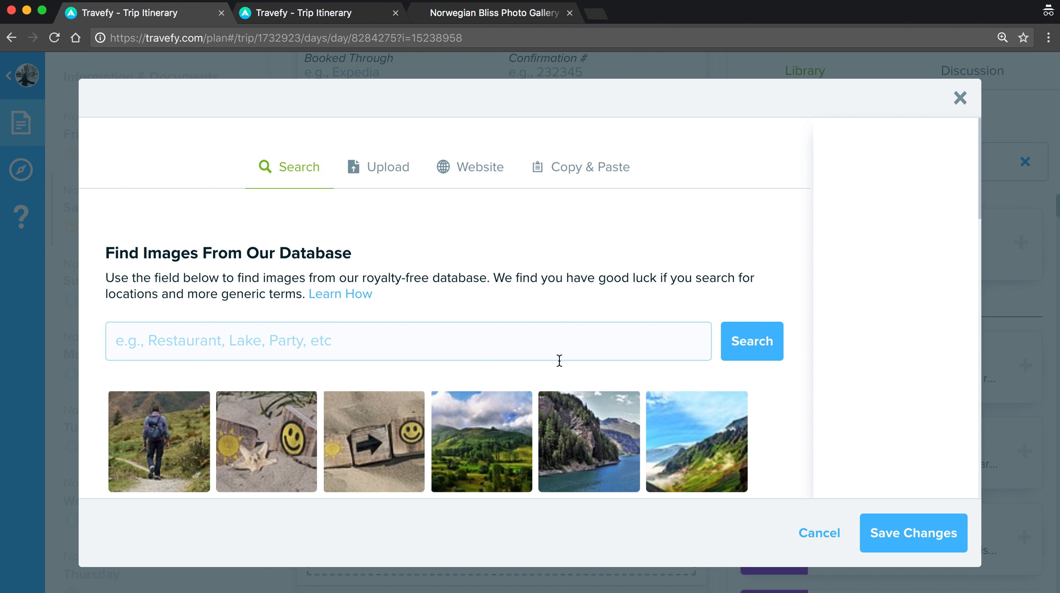
left_click(472, 175)
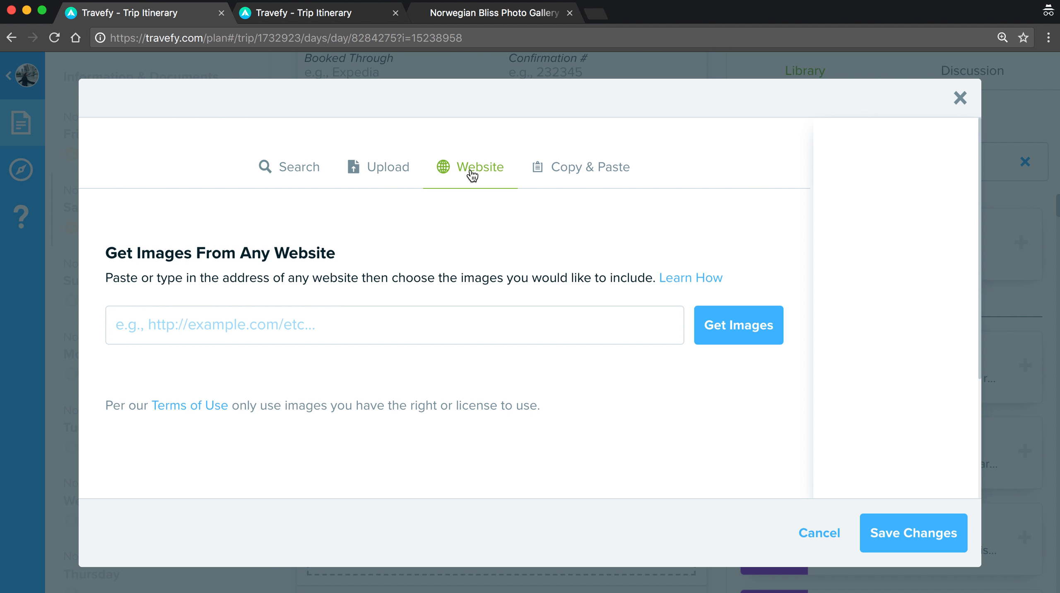
left_click(408, 312)
key("super+v")
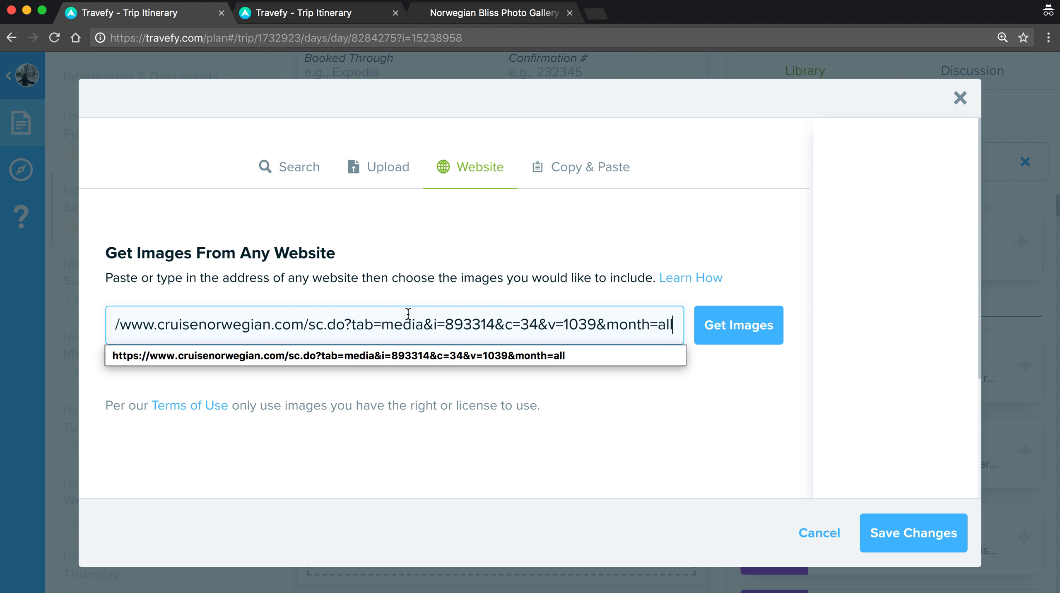
left_click(394, 356)
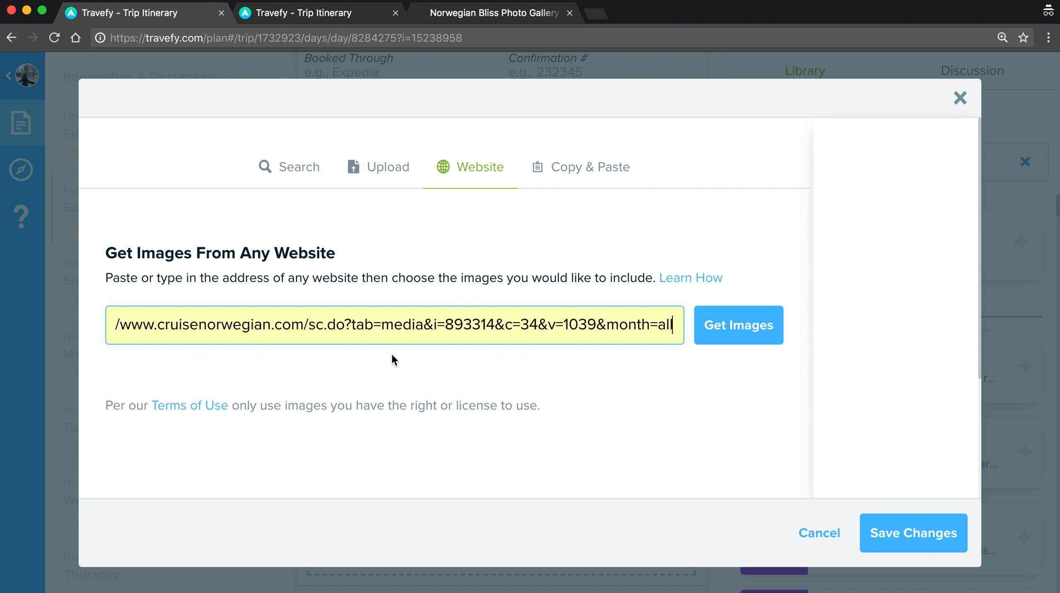
left_click(731, 326)
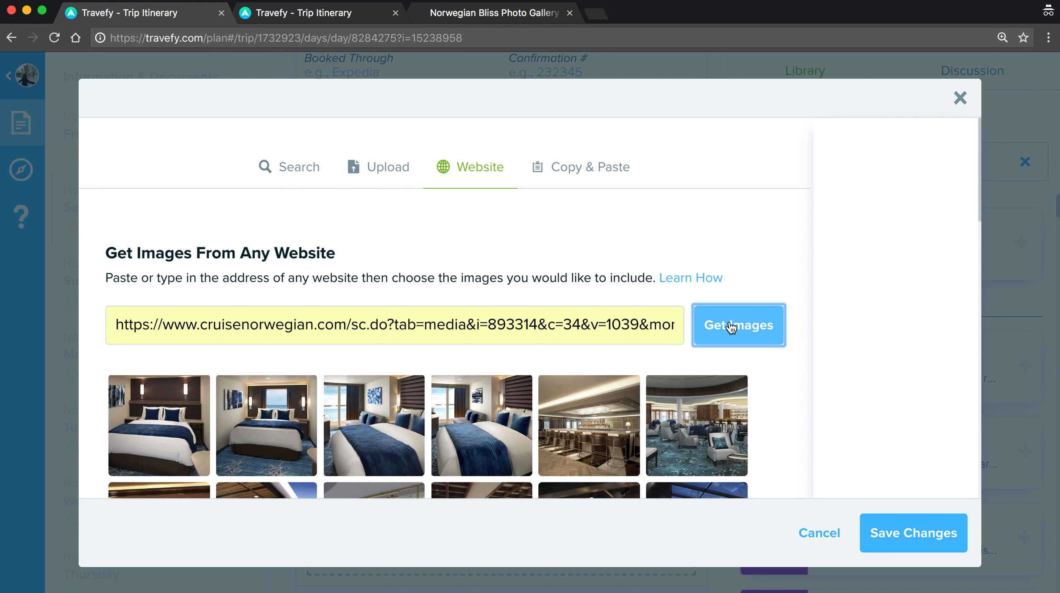
scroll(769, 371, "down", 5)
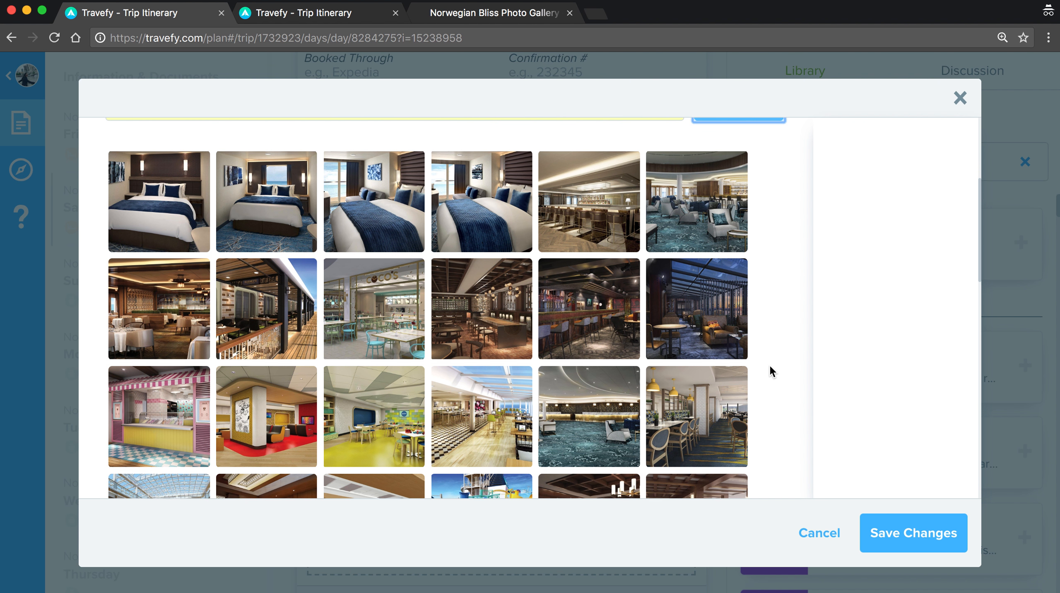
scroll(769, 370, "down", 2)
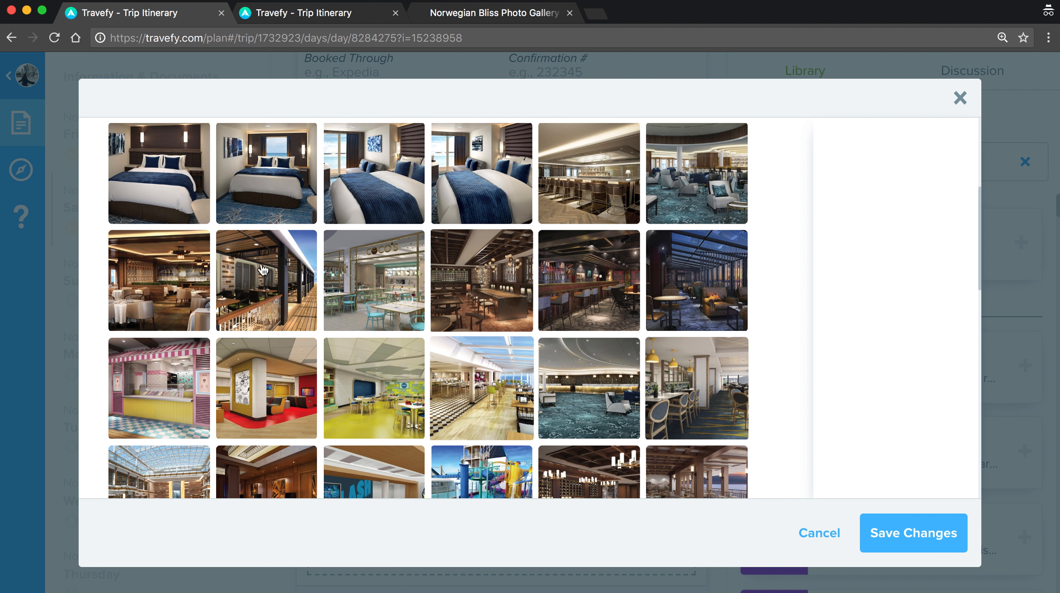
Select five photos (bedroom, deck, kids room, water park, dining room) and save the event.
left_click(254, 187)
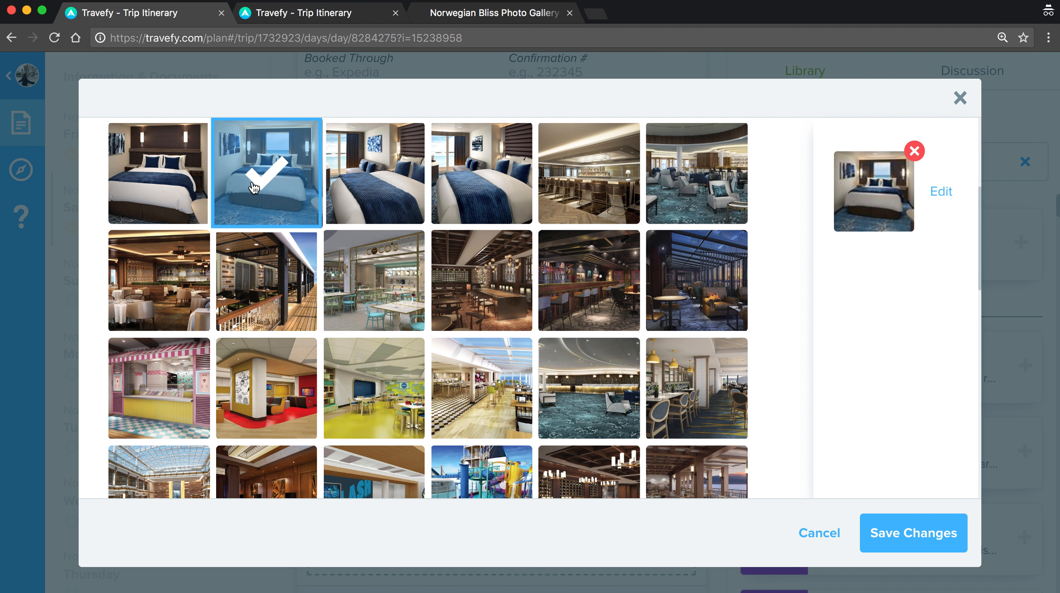
left_click(299, 314)
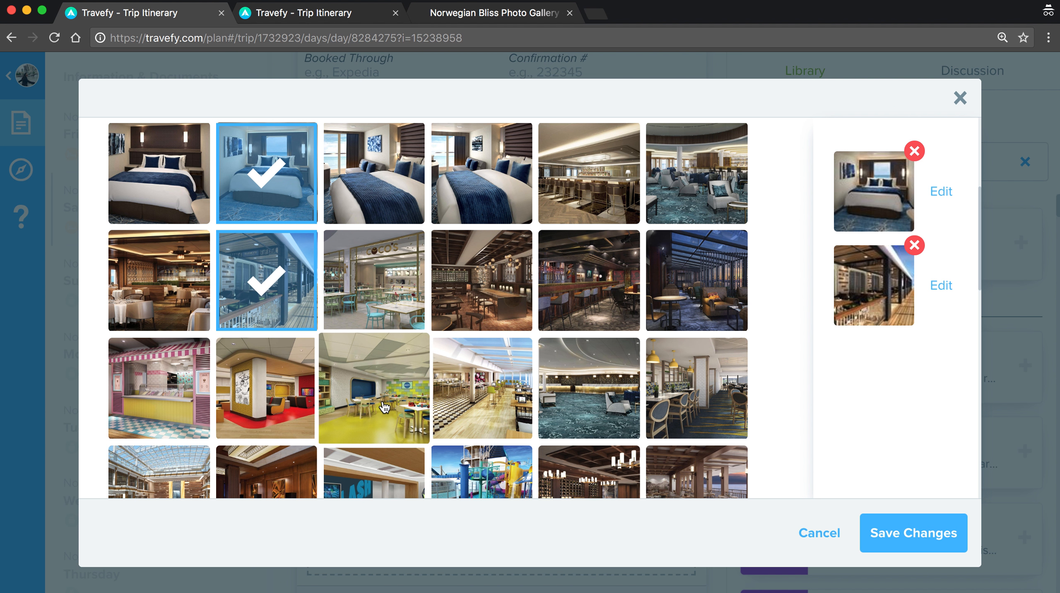
left_click(373, 390)
scroll(520, 436, "down", 3)
left_click(506, 391)
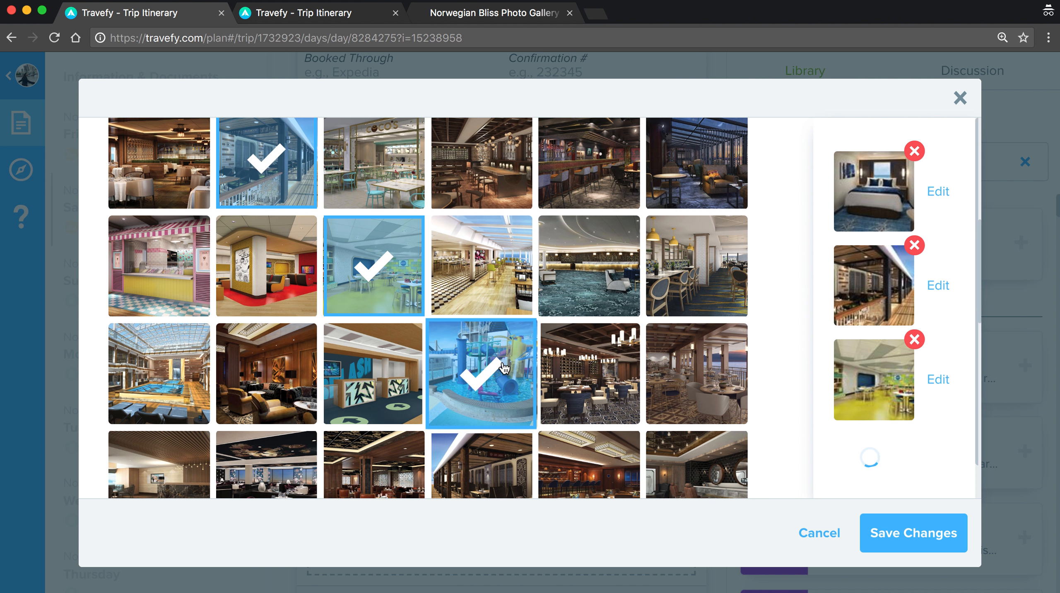
left_click(686, 415)
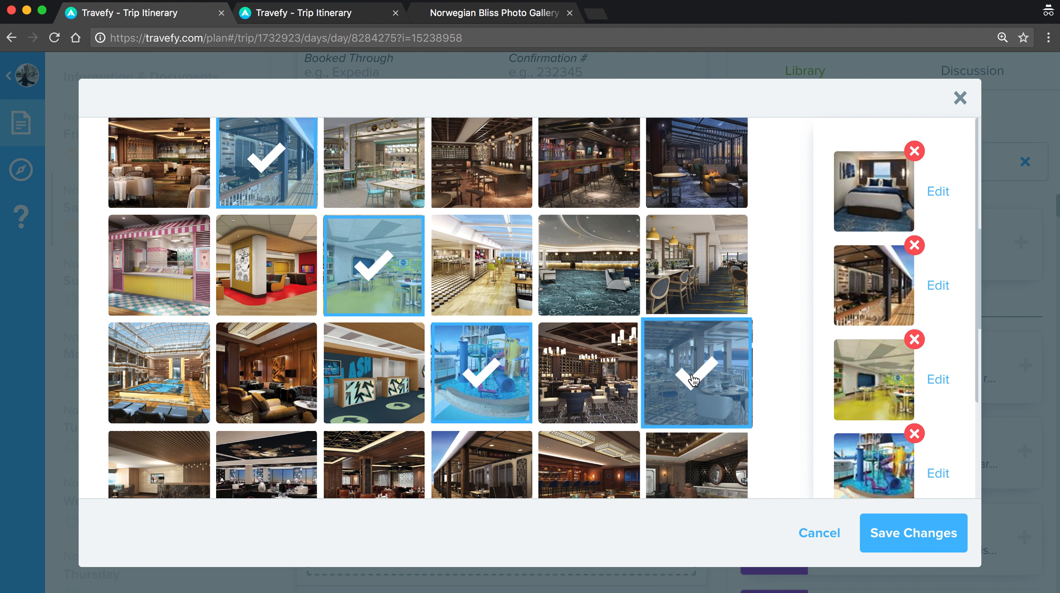
scroll(686, 415, "up", 3)
left_click(906, 536)
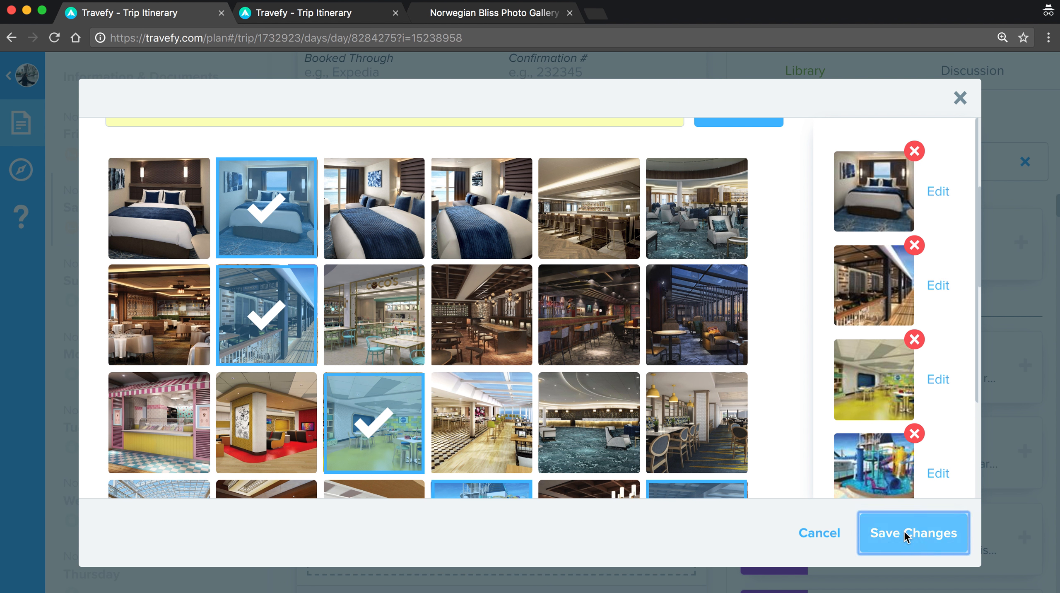
scroll(712, 438, "down", 2)
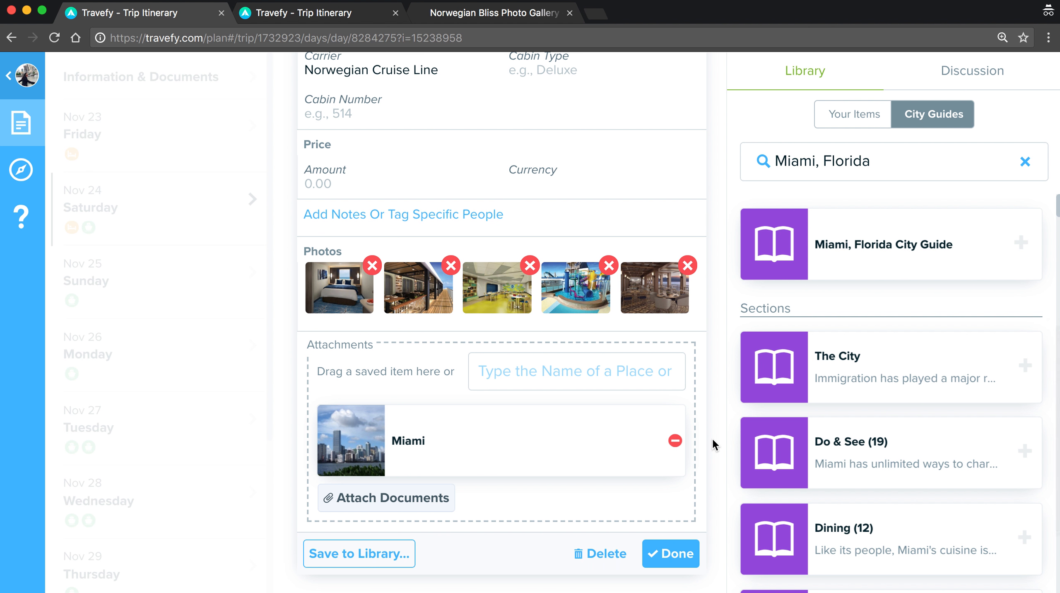
left_click(672, 553)
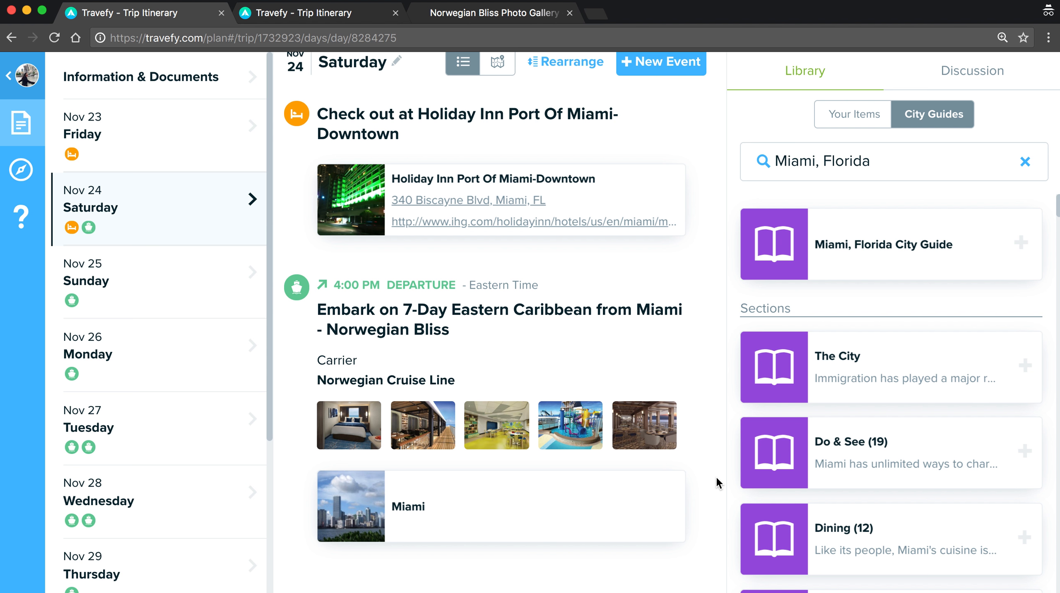
Open Friday Nov 30 with its 12:00 PM Nassau arrival and 7:00 PM departure.
scroll(225, 416, "down", 5)
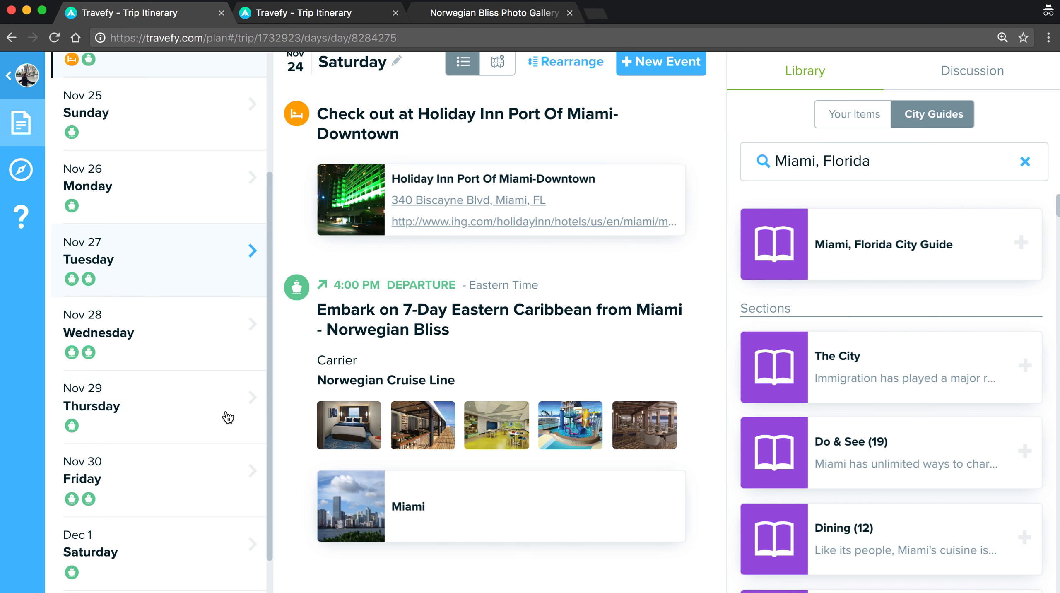
left_click(225, 482)
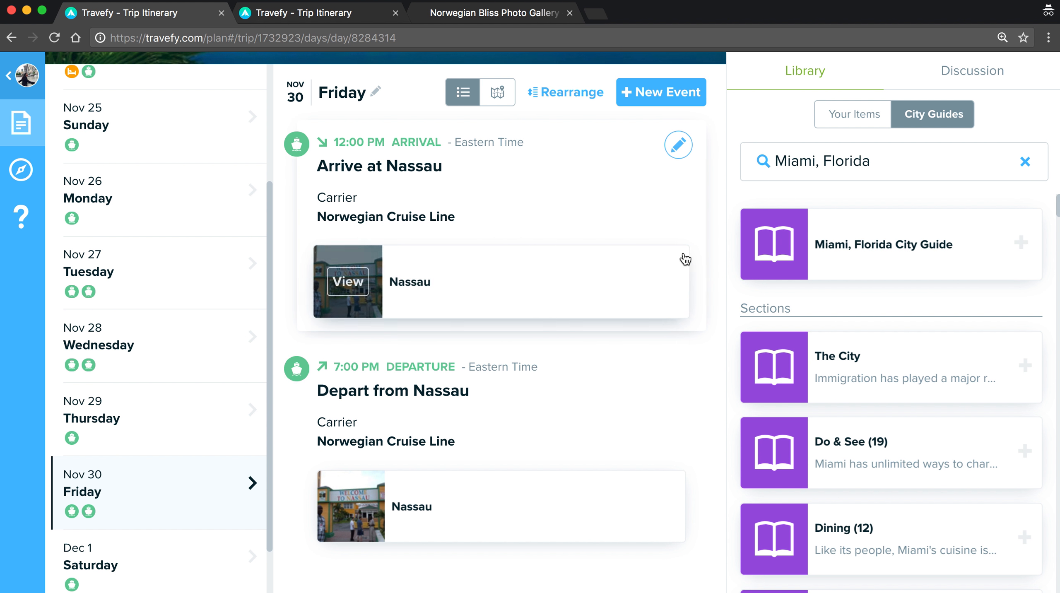
Open the Arrive at Nassau event's photo picker and search images for 'bahamas'.
left_click(681, 150)
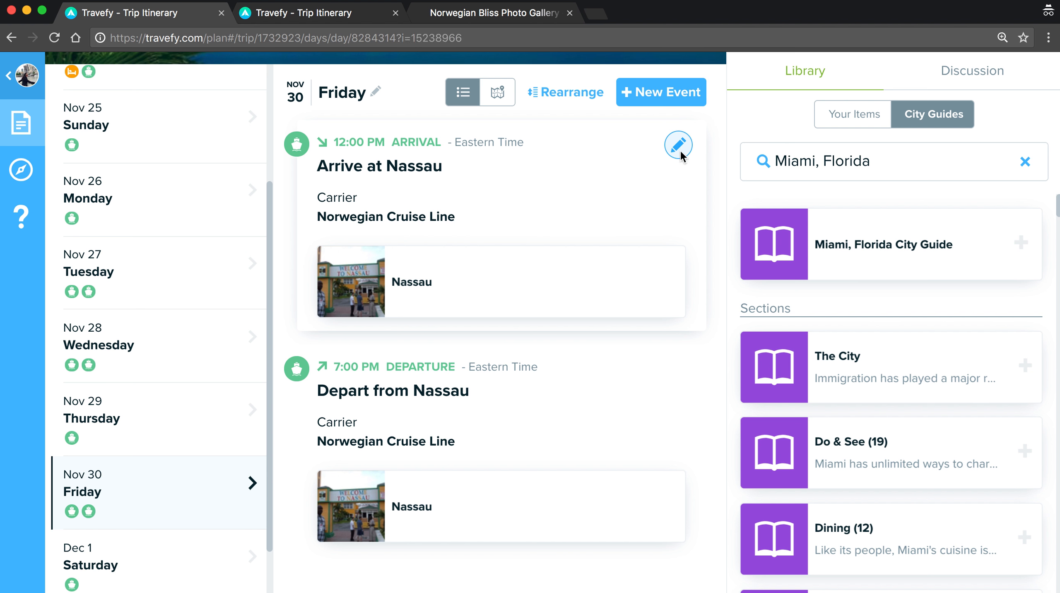
scroll(575, 334, "down", 6)
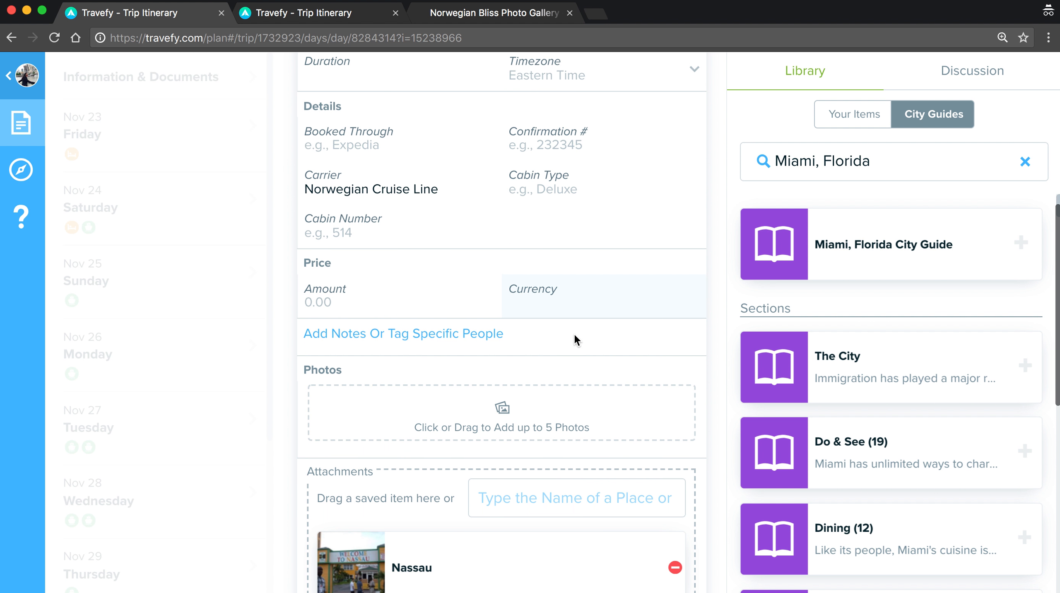
left_click(574, 414)
scroll(574, 414, "down", 3)
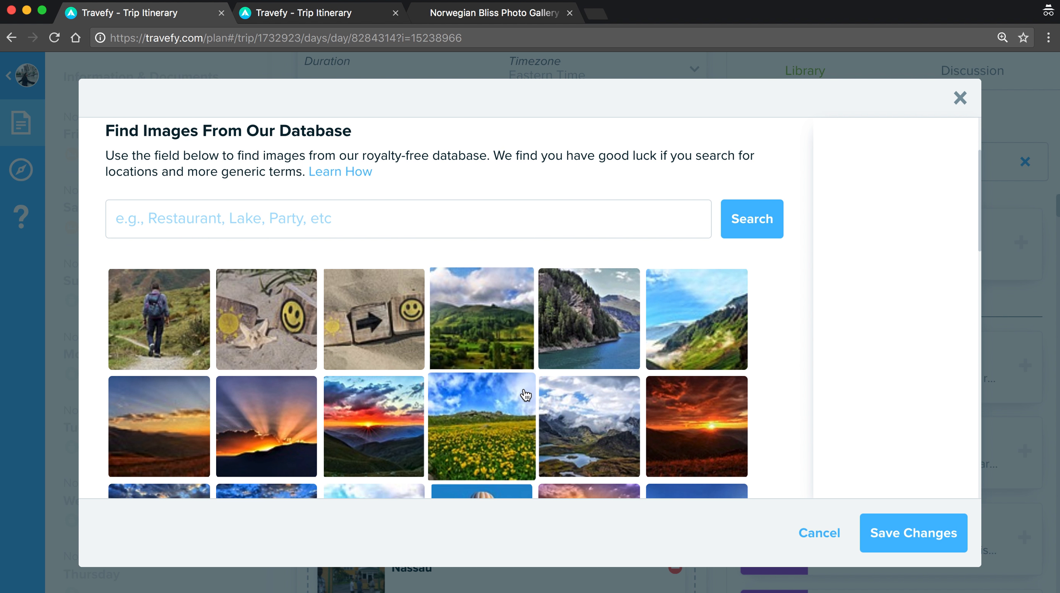
left_click(517, 216)
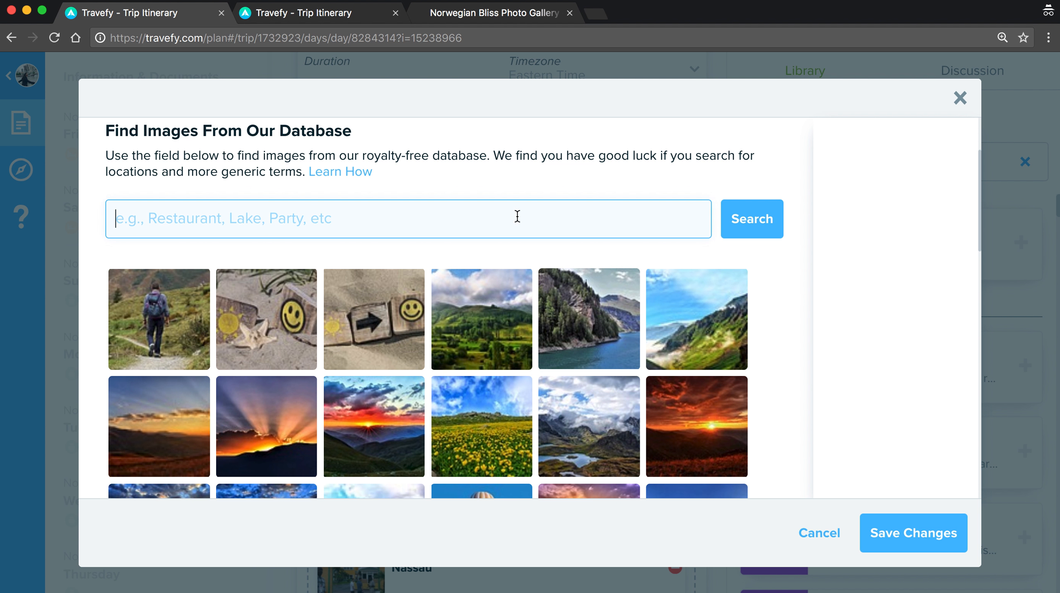
type("bahamas")
key("Return")
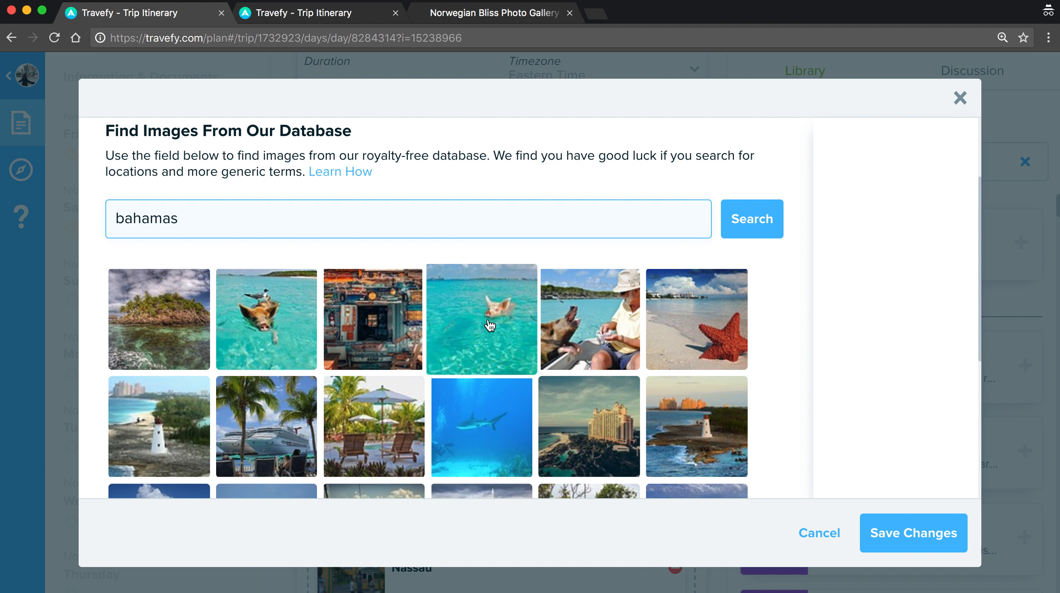
Pick the cruise ship, island, starfish, colourful house and sailboat photos, then save the event.
scroll(488, 316, "down", 2)
left_click(268, 361)
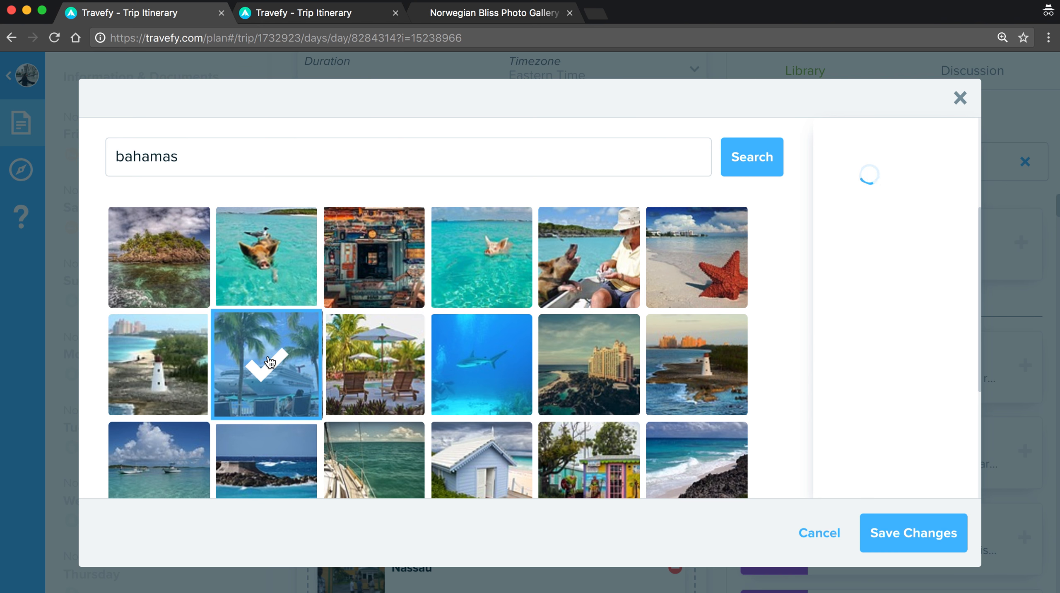
left_click(141, 268)
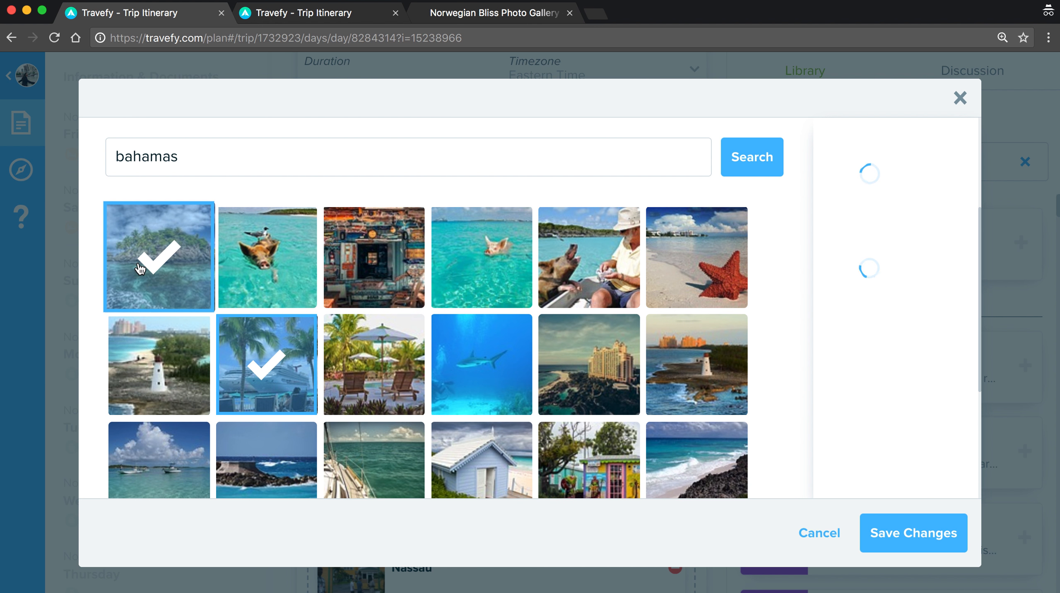
left_click(655, 288)
scroll(623, 299, "down", 6)
left_click(608, 304)
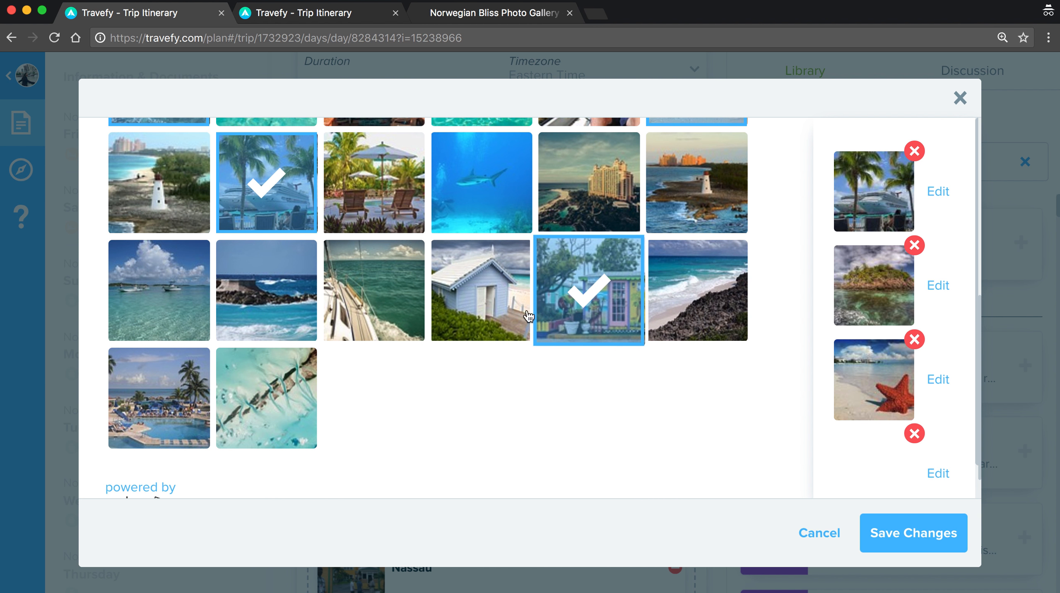
left_click(373, 290)
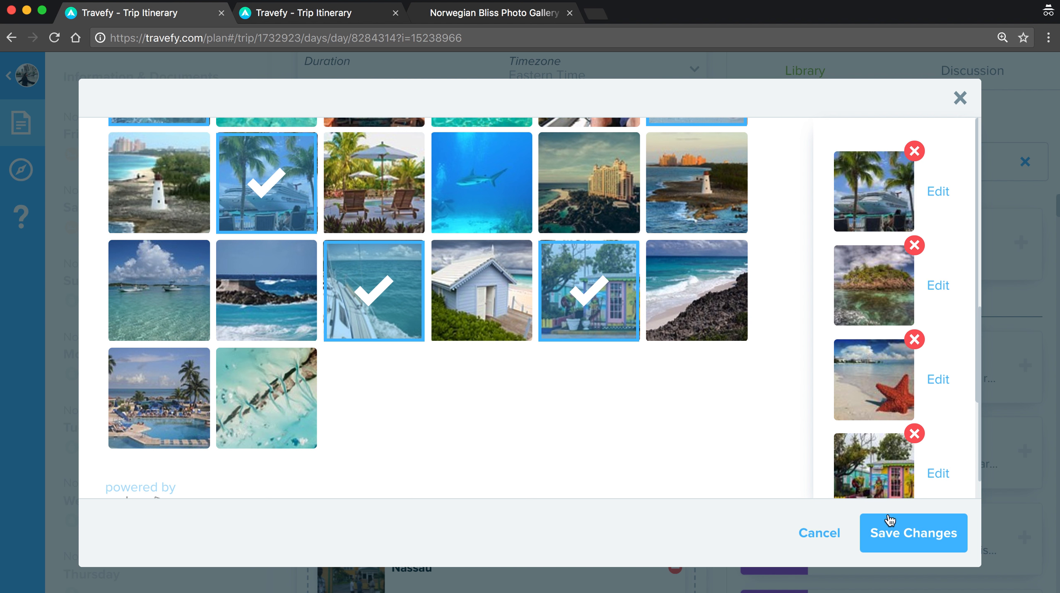
left_click(918, 533)
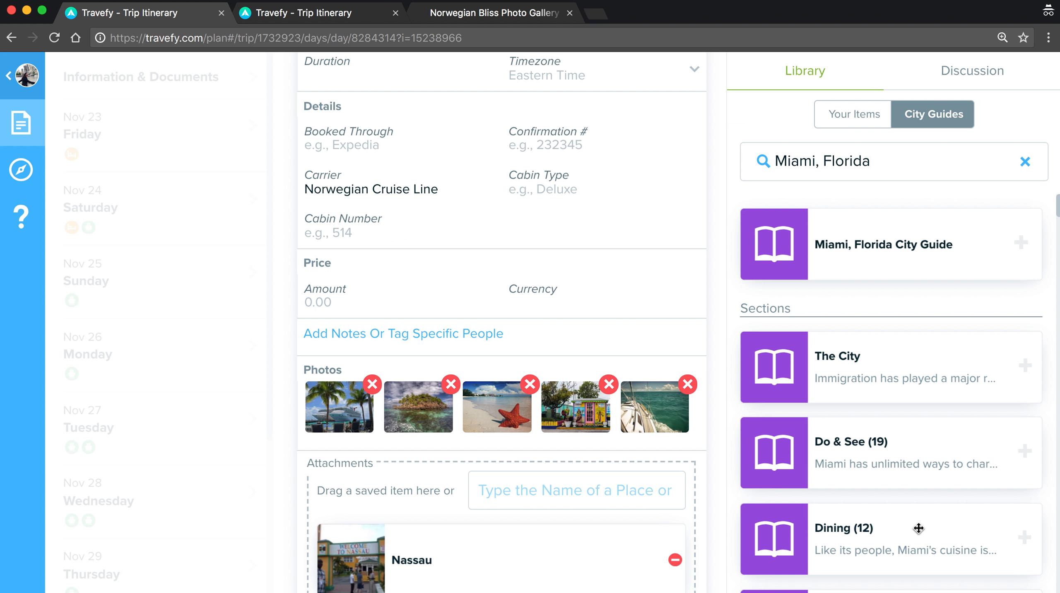
scroll(644, 466, "down", 2)
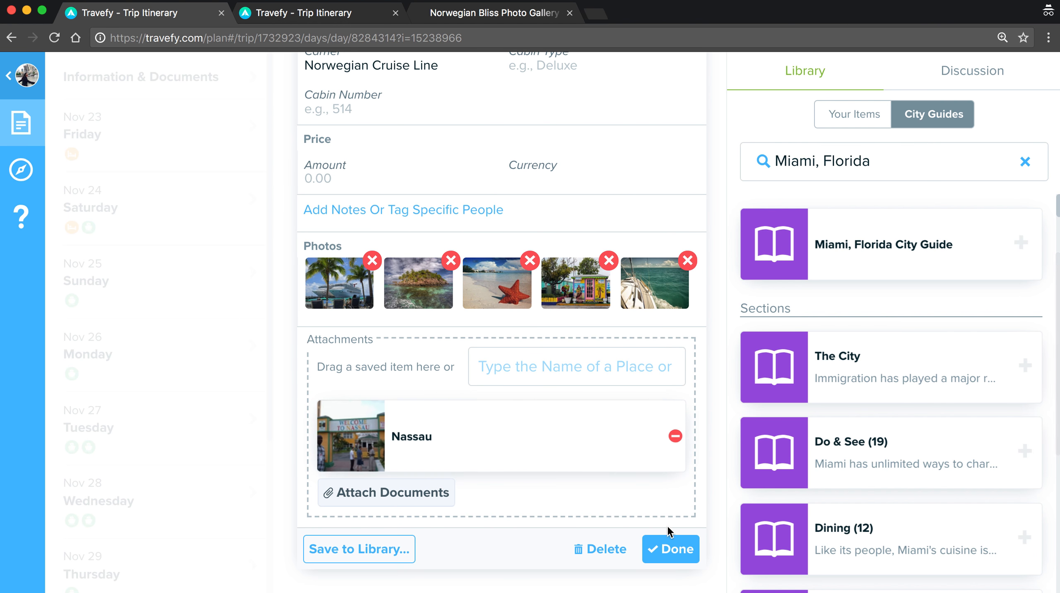
left_click(673, 549)
scroll(684, 413, "up", 2)
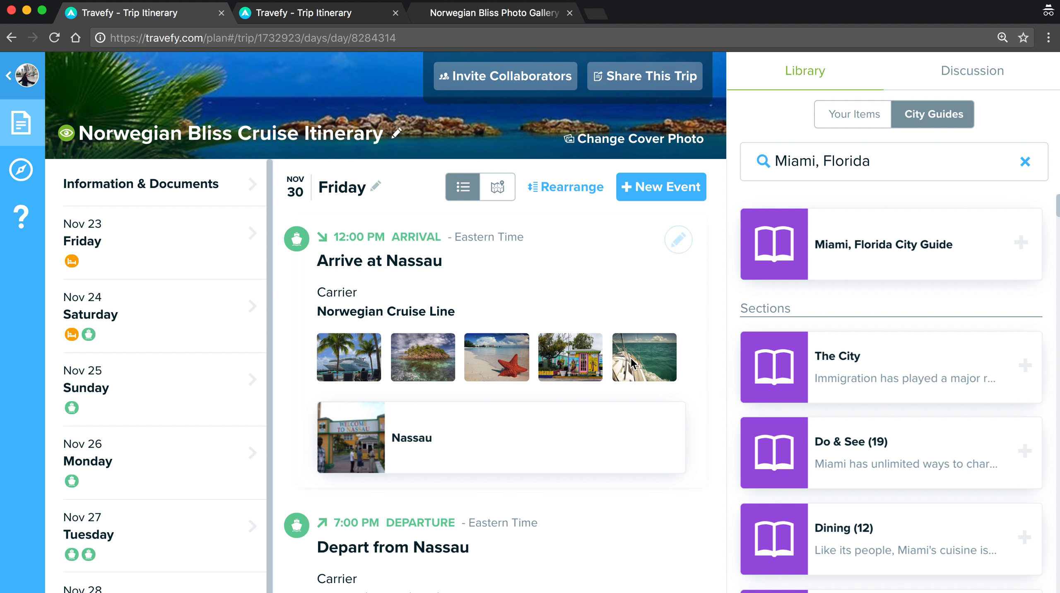
Open Friday Nov 23 to show the Holiday Inn Port Of Miami-Downtown check-in.
left_click(230, 257)
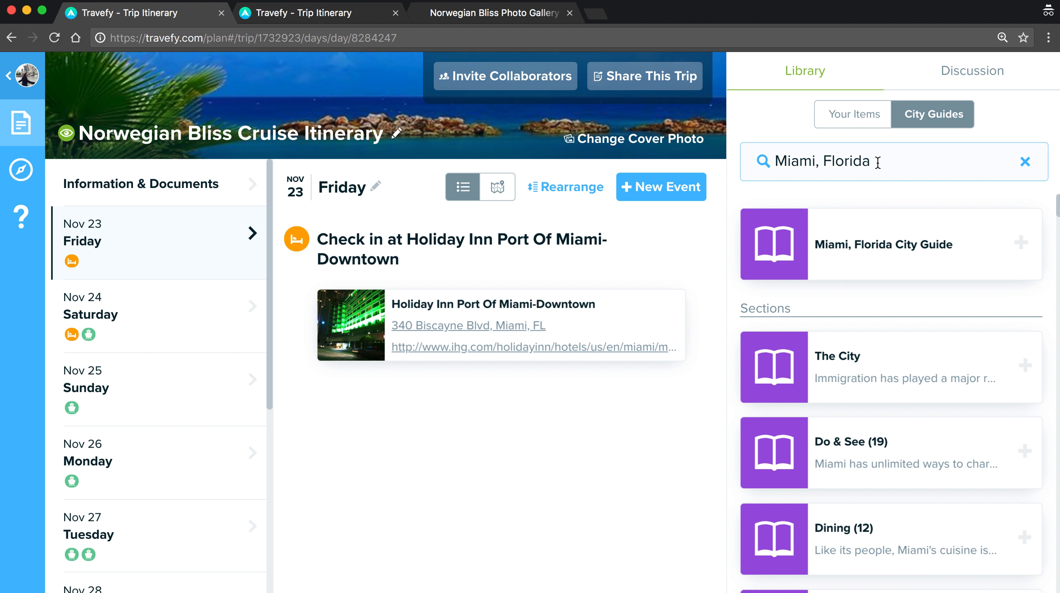
Reload the Miami, Florida city guide and place its The City section in Friday Nov 23, below the Holiday Inn check-in.
left_click(928, 172)
left_click(910, 205)
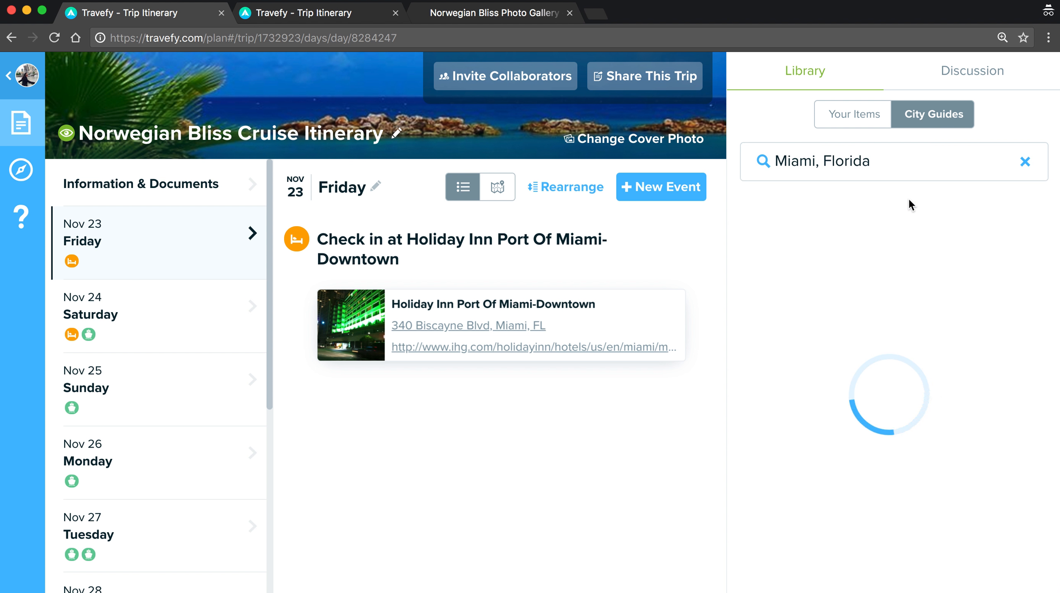
left_click_drag(910, 228, 863, 260)
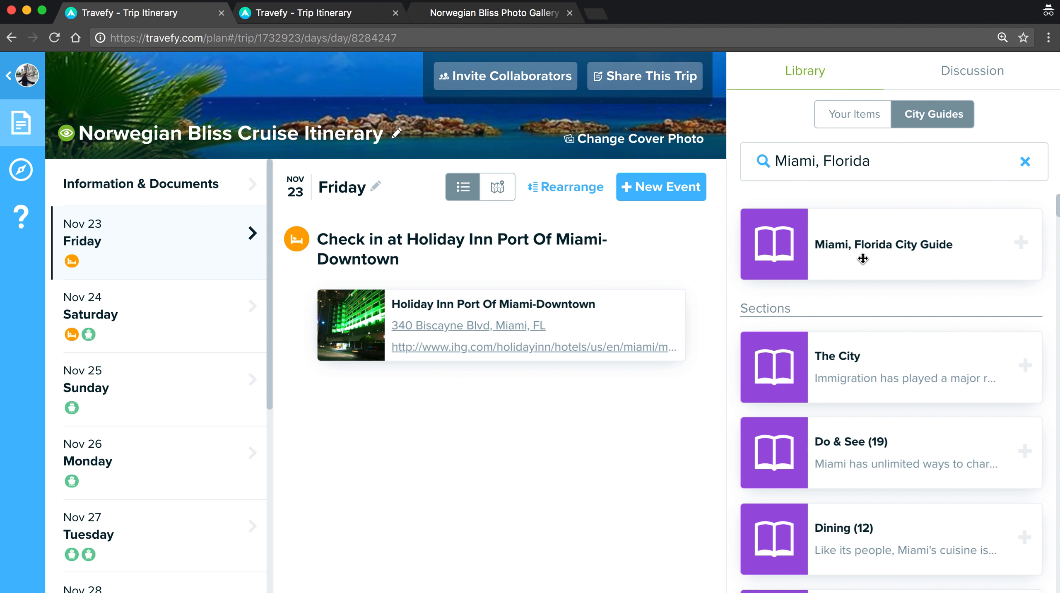
left_click_drag(899, 362, 635, 443)
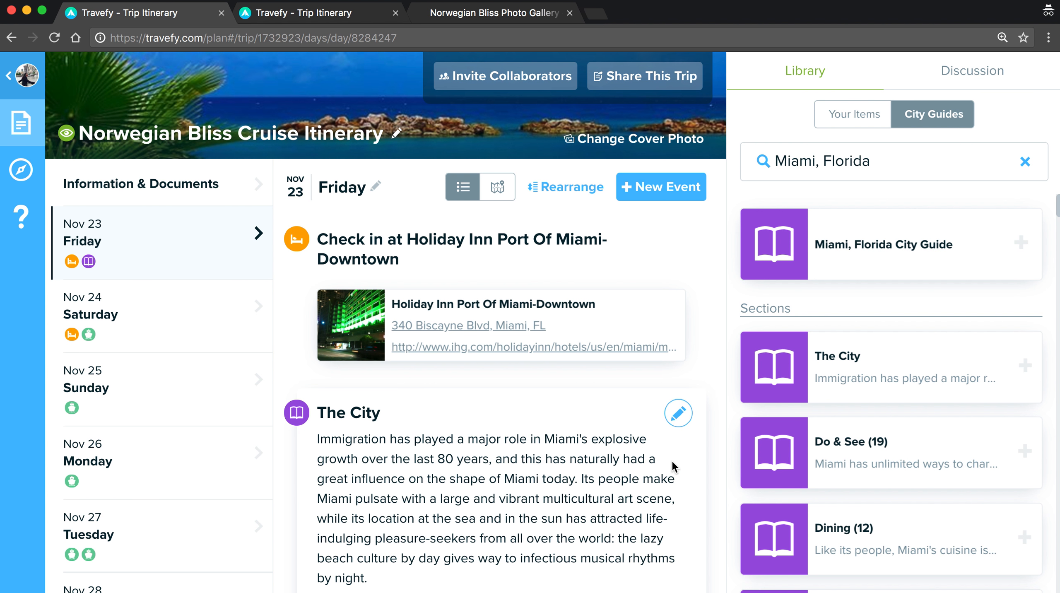
scroll(673, 464, "down", 10)
scroll(671, 460, "down", 3)
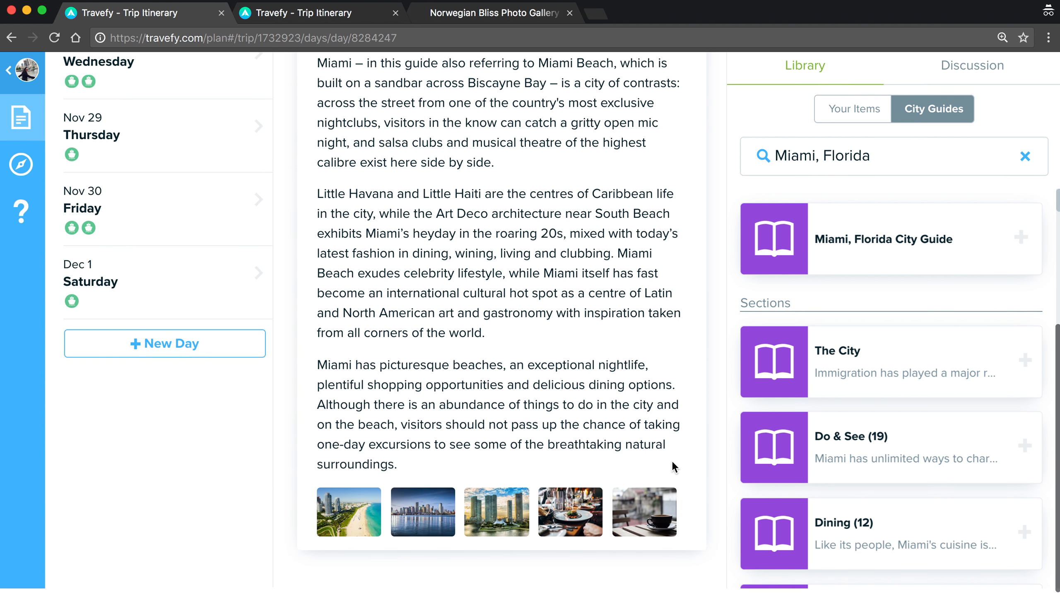
scroll(646, 390, "up", 13)
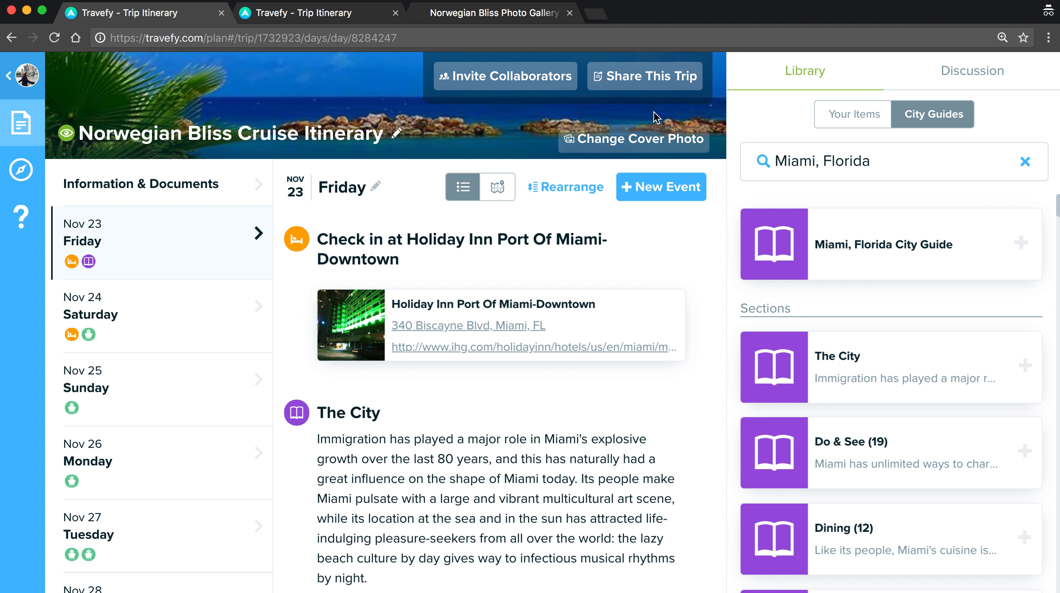
Preview the Norwegian Bliss trip as its shareable link shows it, scrolling through the itinerary.
left_click(652, 82)
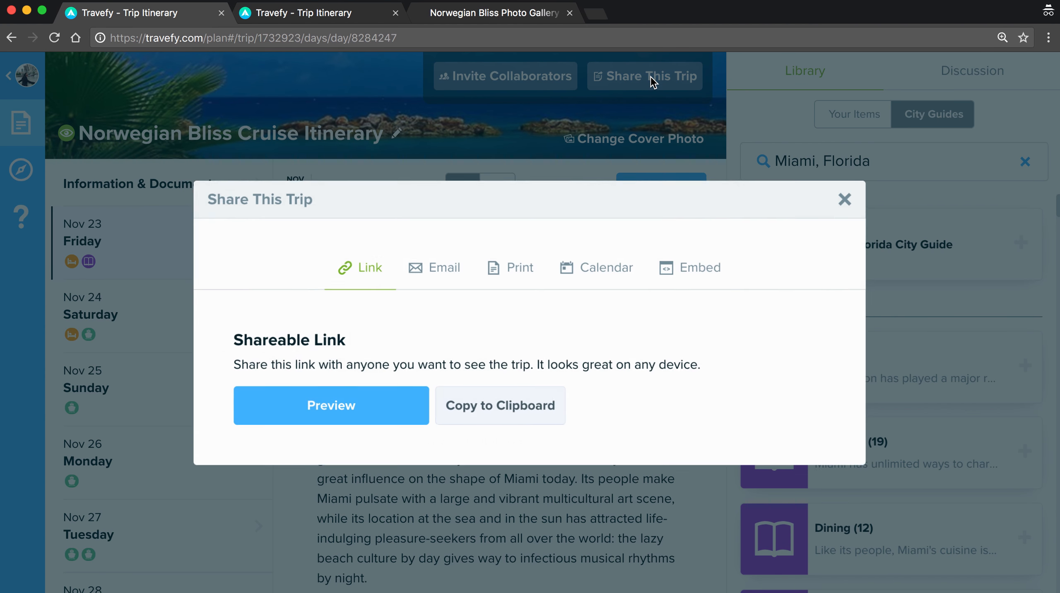
left_click(414, 399)
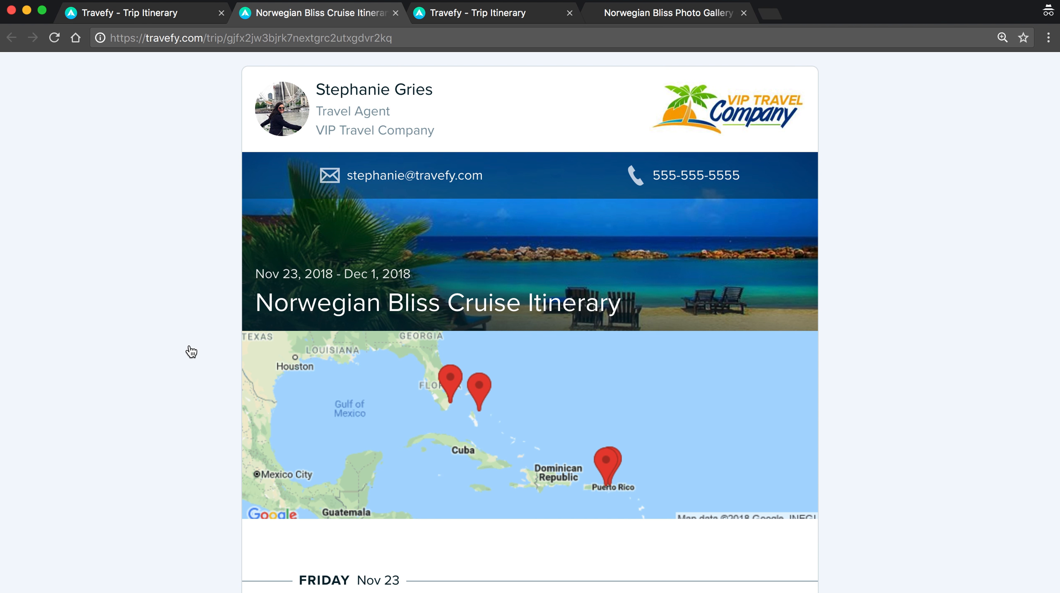
scroll(191, 351, "down", 3)
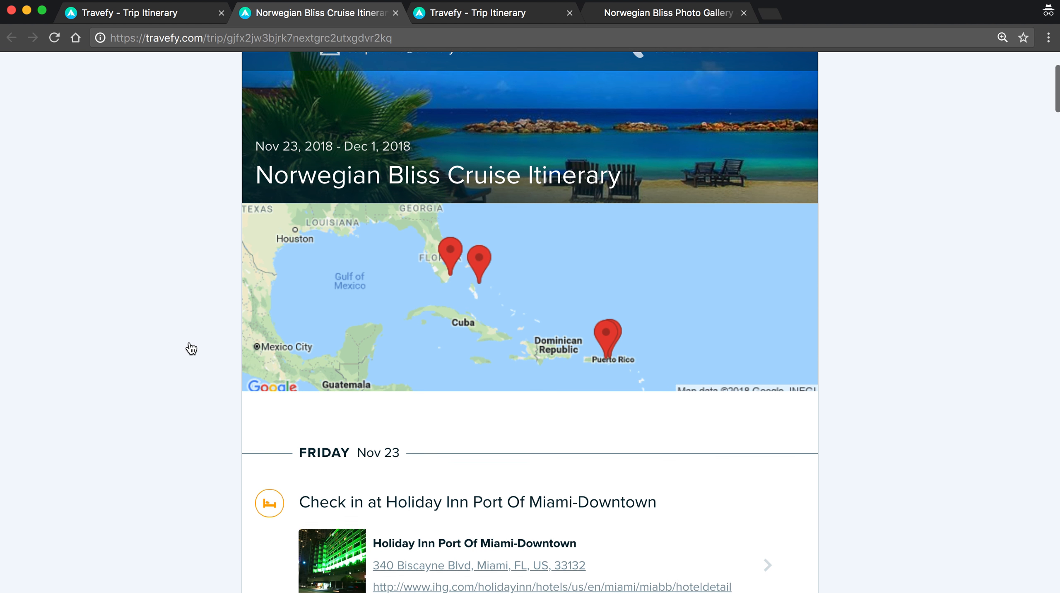
scroll(192, 348, "down", 10)
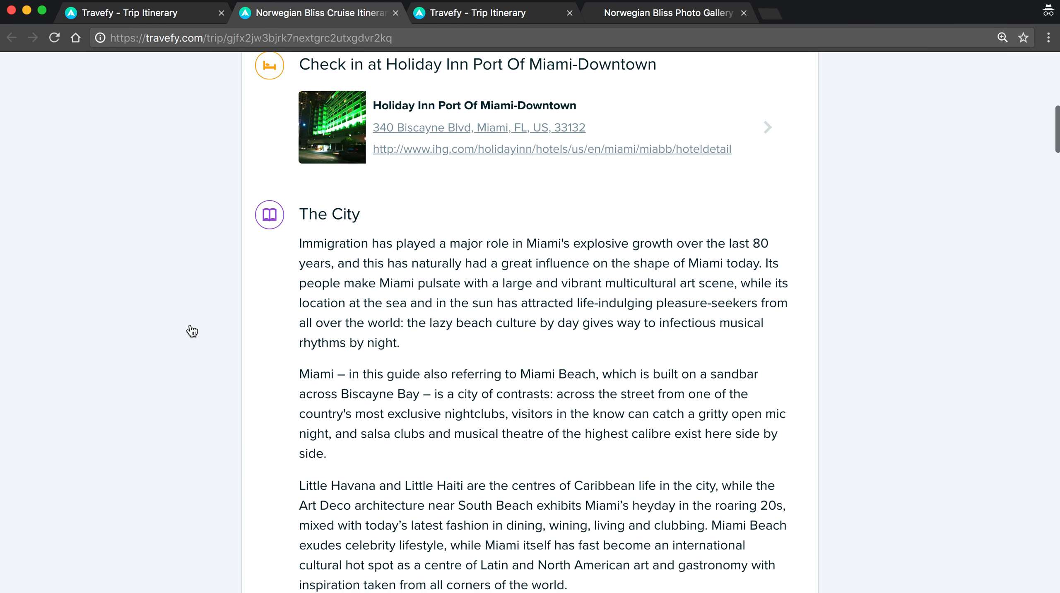
scroll(192, 331, "down", 18)
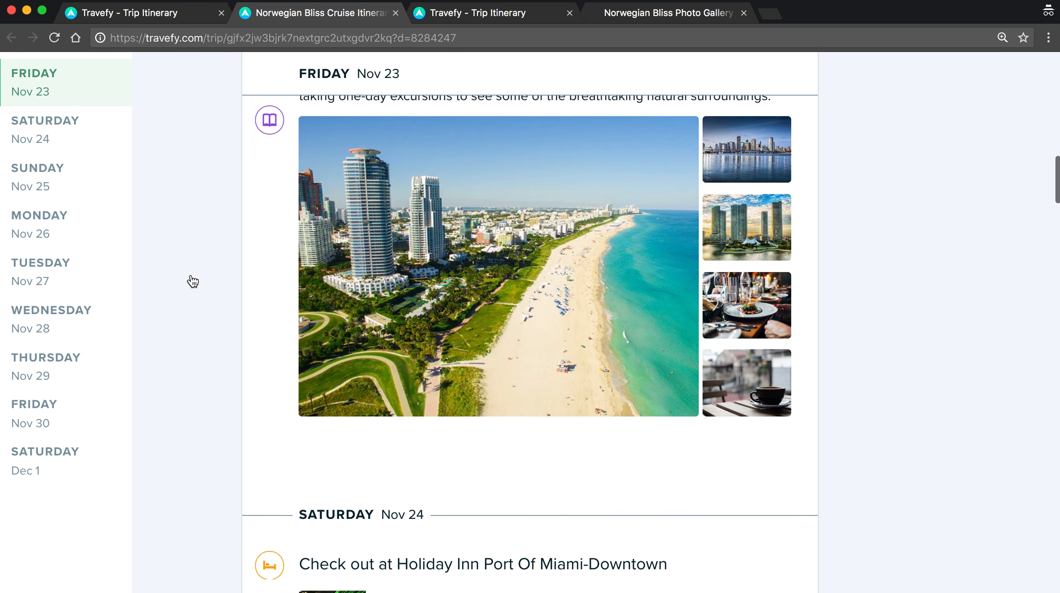
scroll(192, 281, "down", 12)
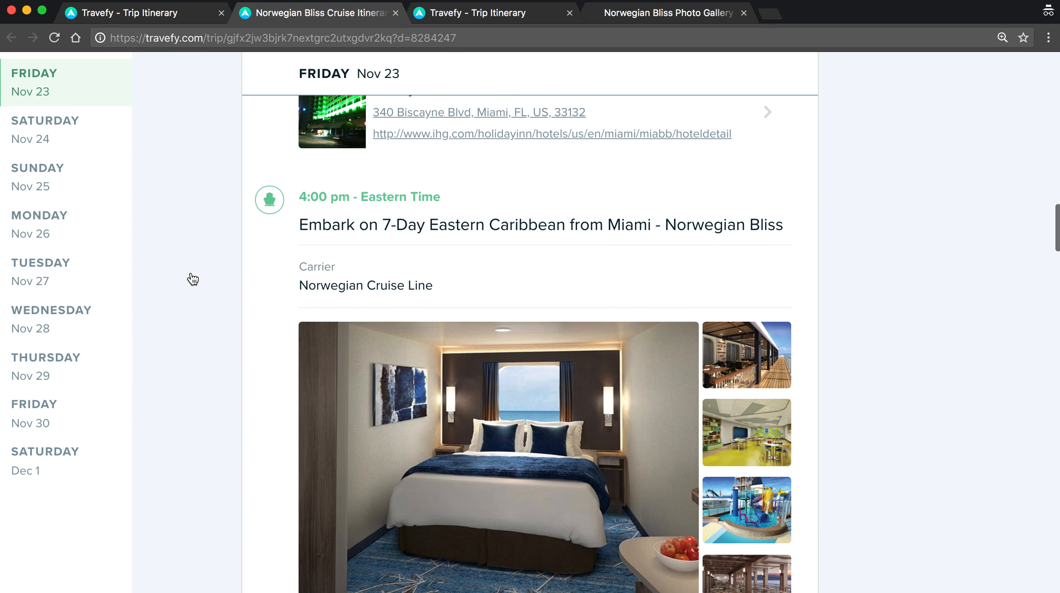
scroll(193, 279, "down", 12)
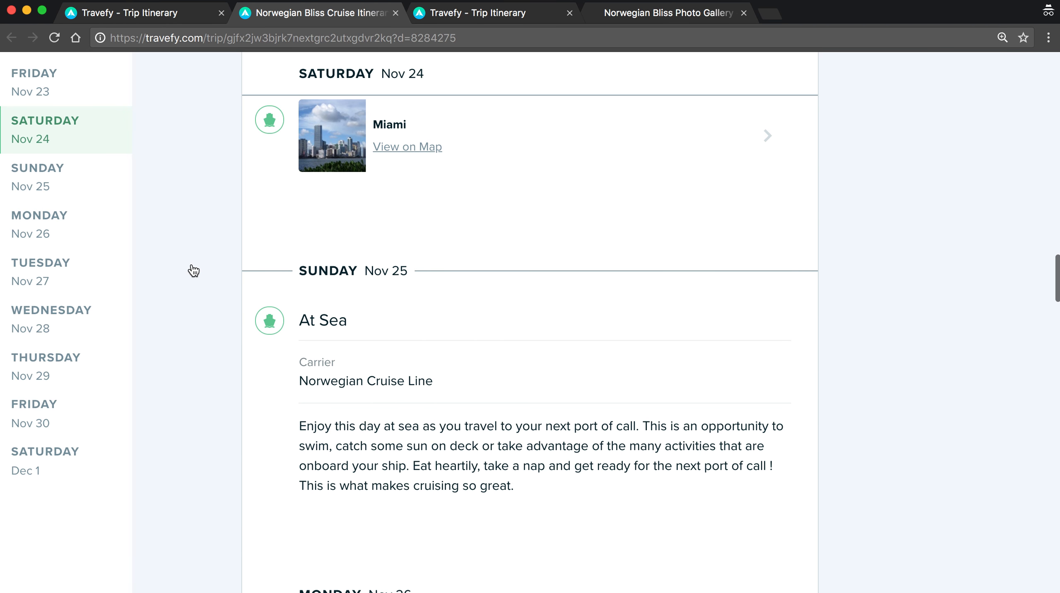
scroll(193, 271, "down", 15)
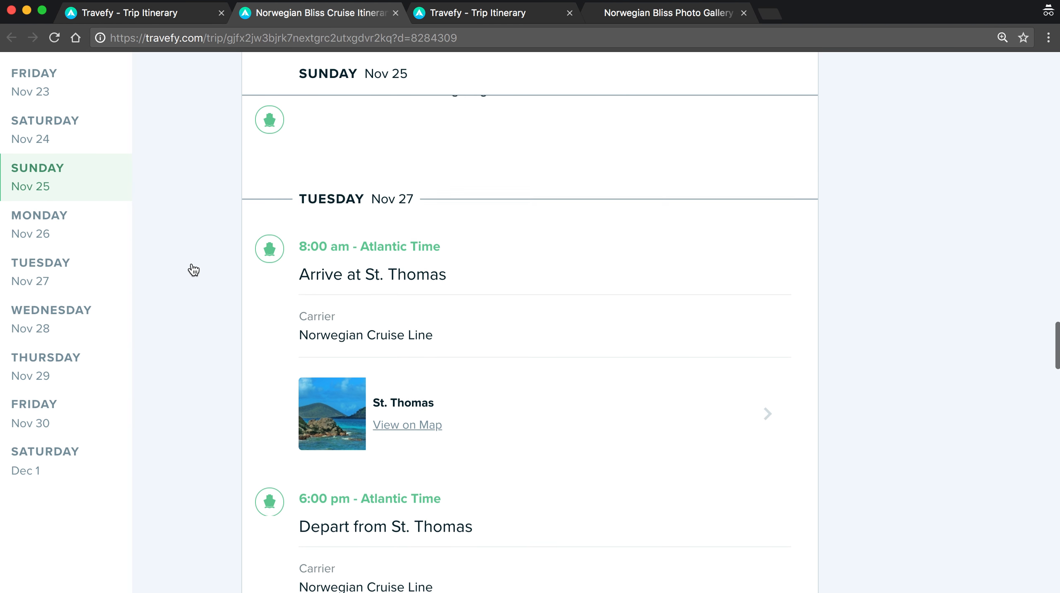
Return to the trip planner on Friday Nov 23 and close the Share This Trip dialog.
scroll(193, 270, "up", 20)
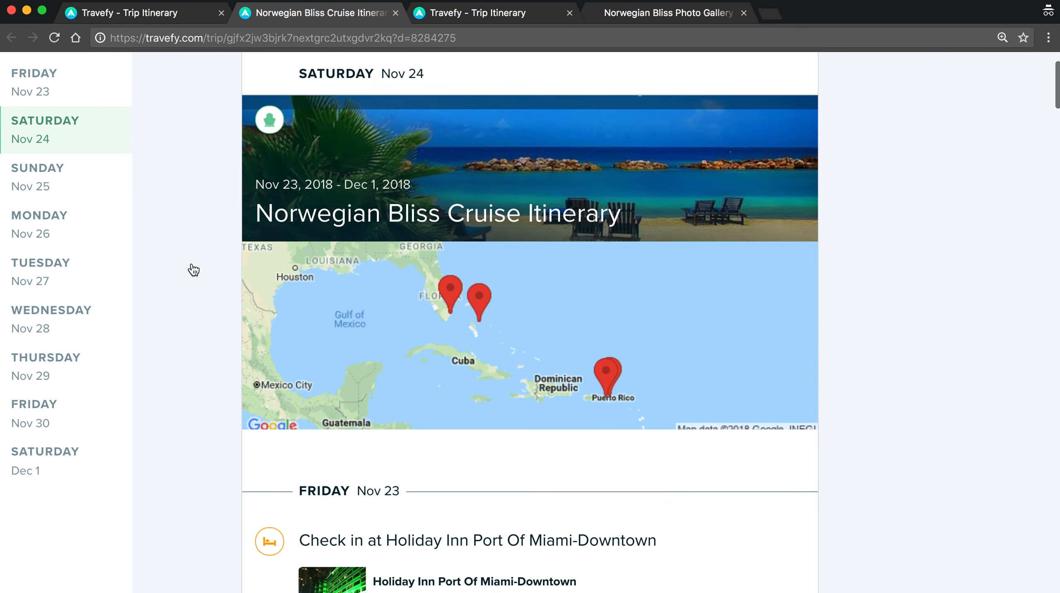
scroll(194, 270, "up", 3)
left_click(165, 12)
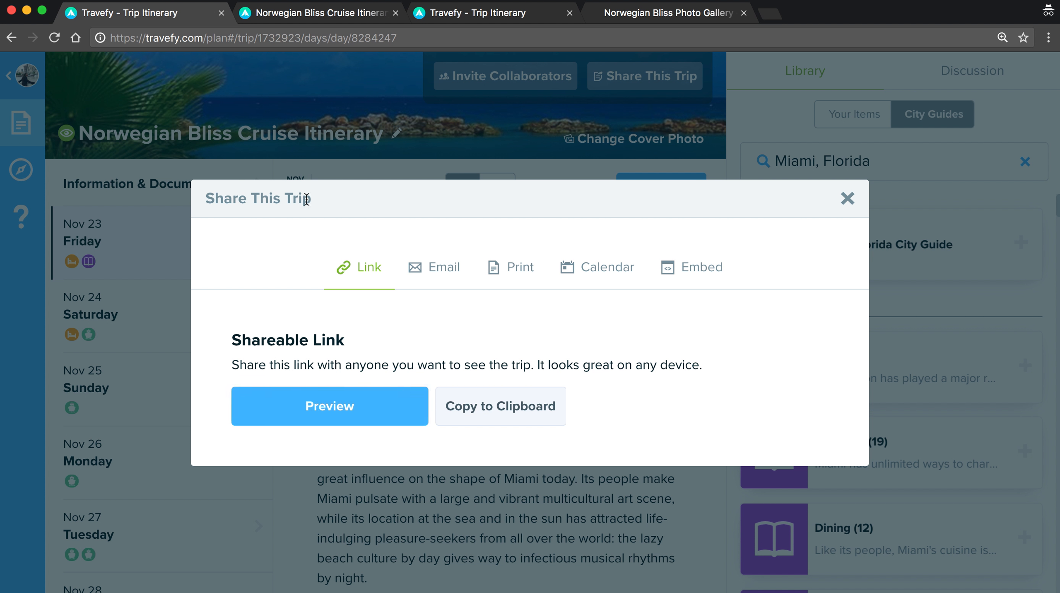
left_click(847, 198)
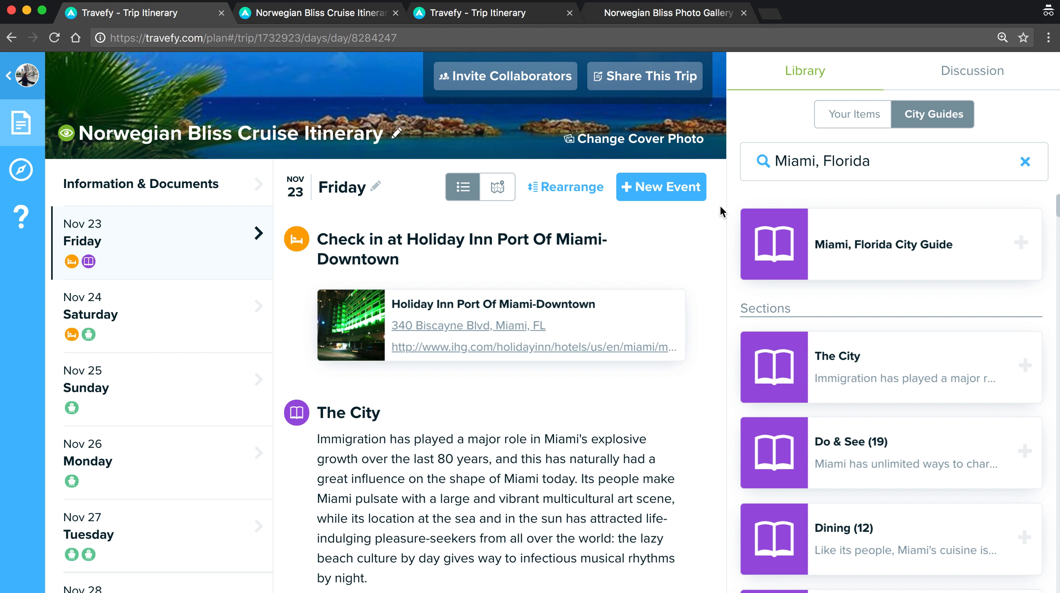